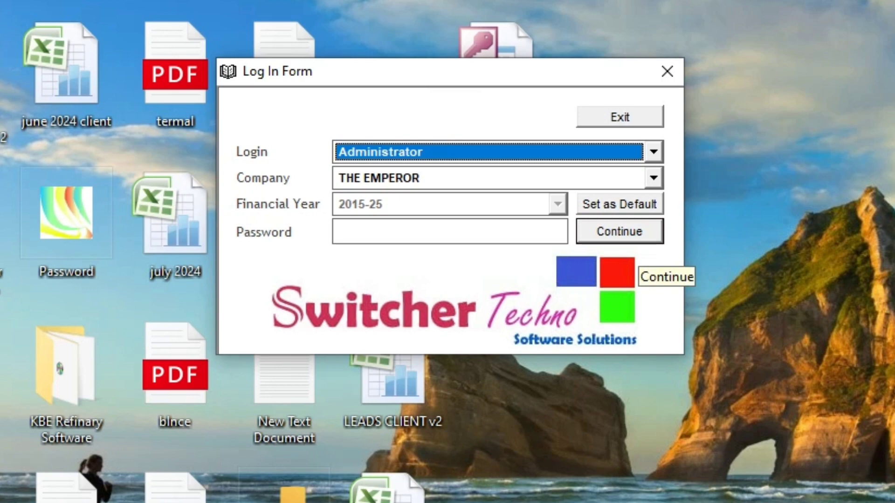
Step: Log in to Tailor Management System and focus the main menu
click(619, 232)
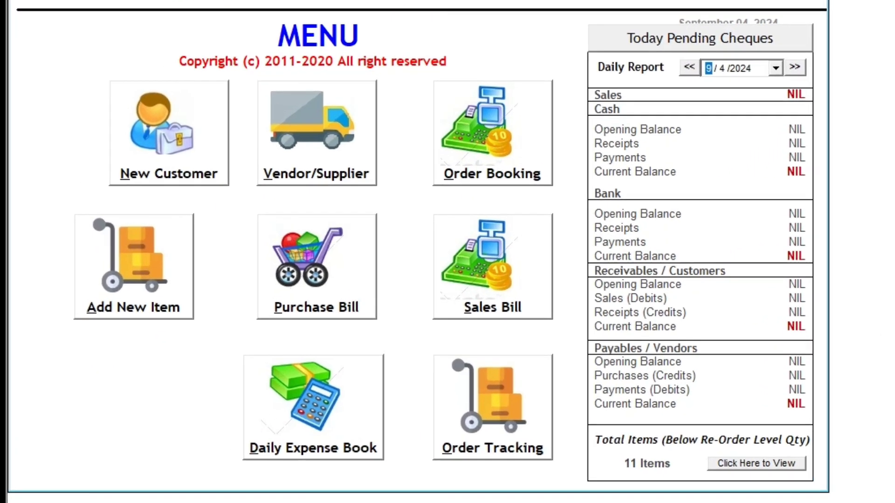
click(112, 169)
key(Tab)
key(Tab)
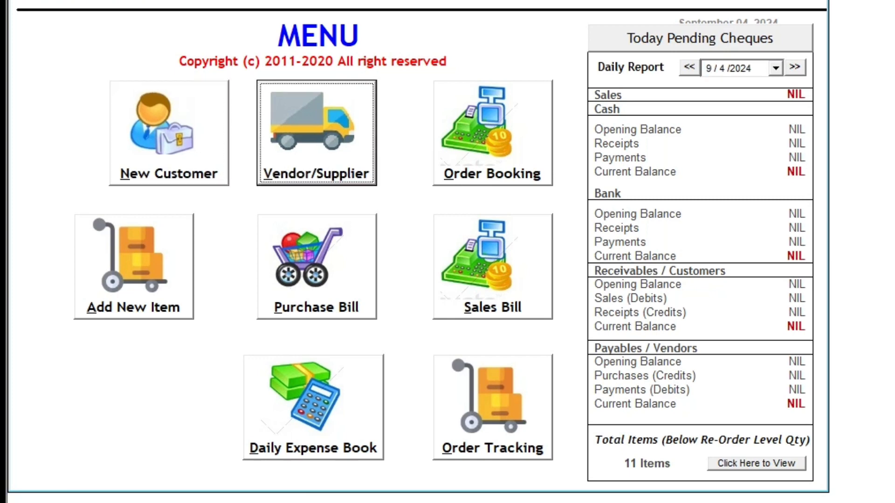
key(Tab)
key(Tab)
key(Tab)
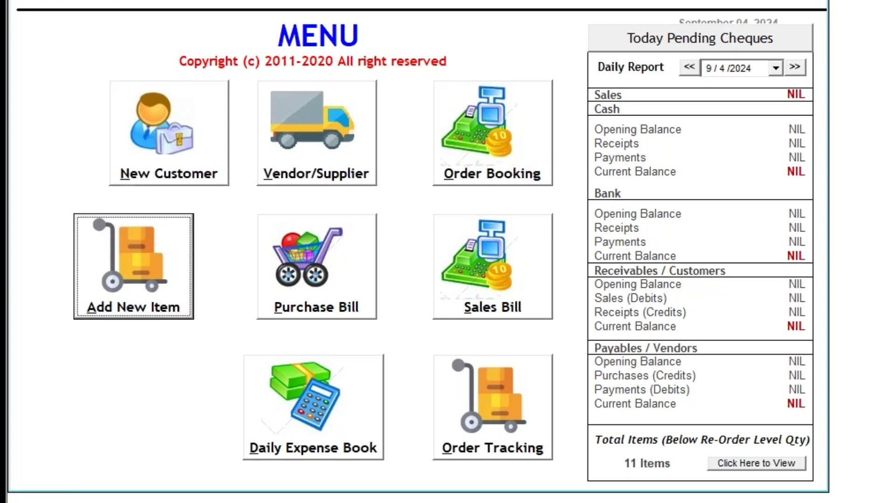
key(Tab)
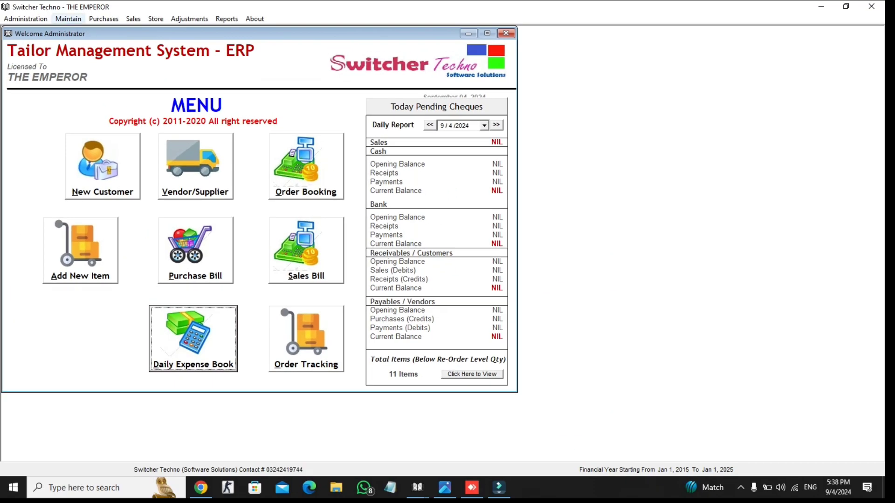
Step: Wipe all existing transactions via Administration > Clear Transactions, confirming with Yes
click(26, 19)
click(45, 125)
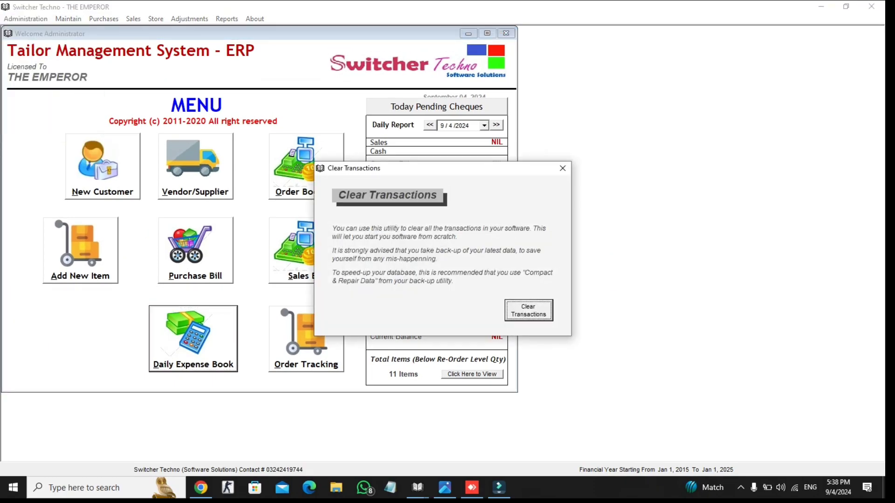
click(528, 310)
click(483, 281)
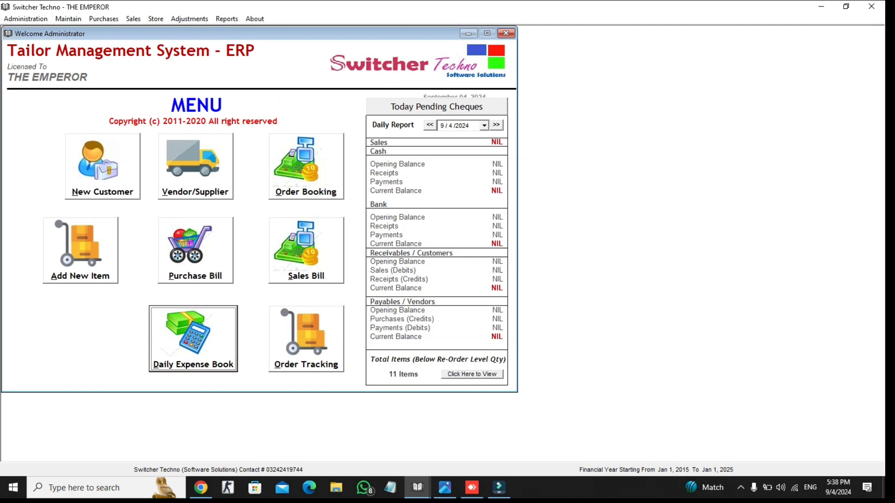
click(102, 167)
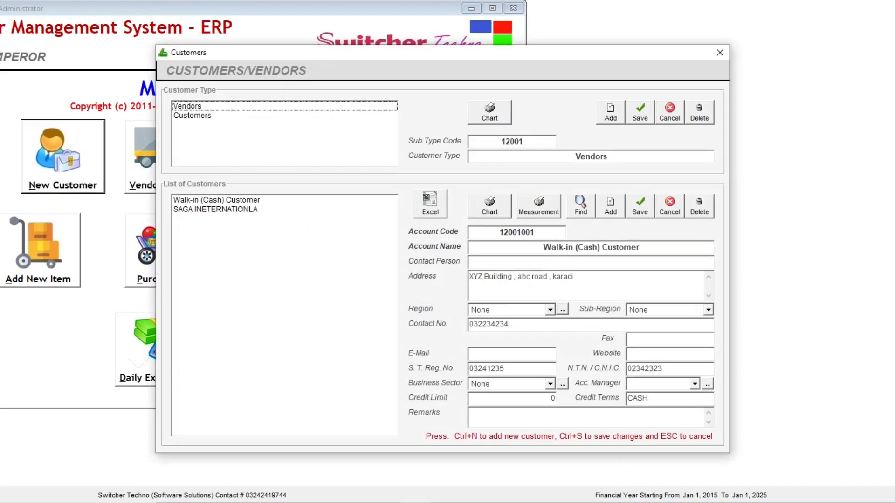
Step: Save a new customer with the customer's full name, region and sector left at None
click(192, 115)
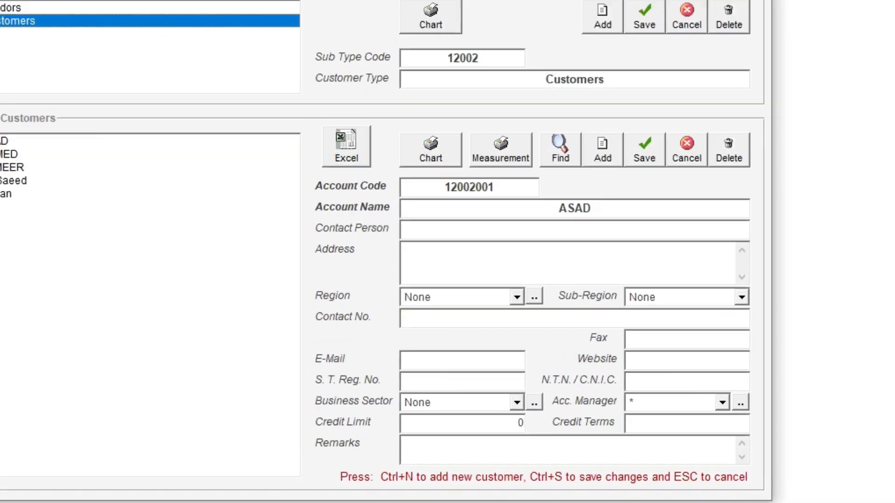
key(ctrl+n)
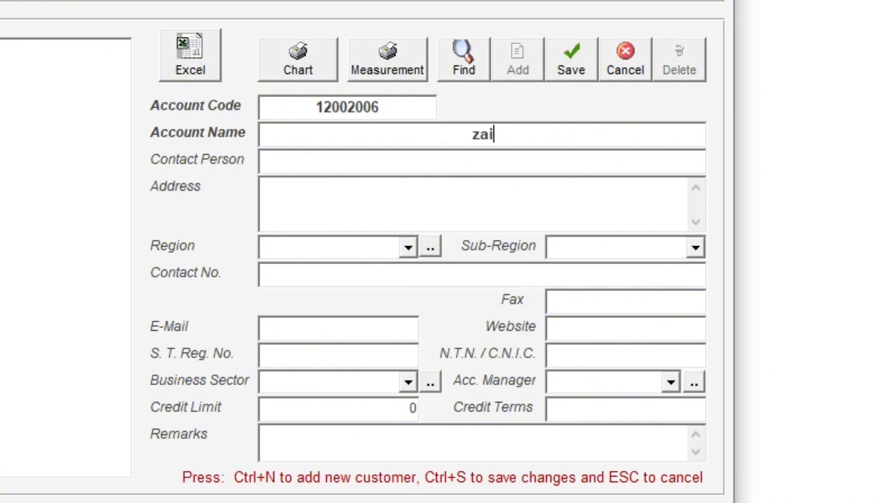
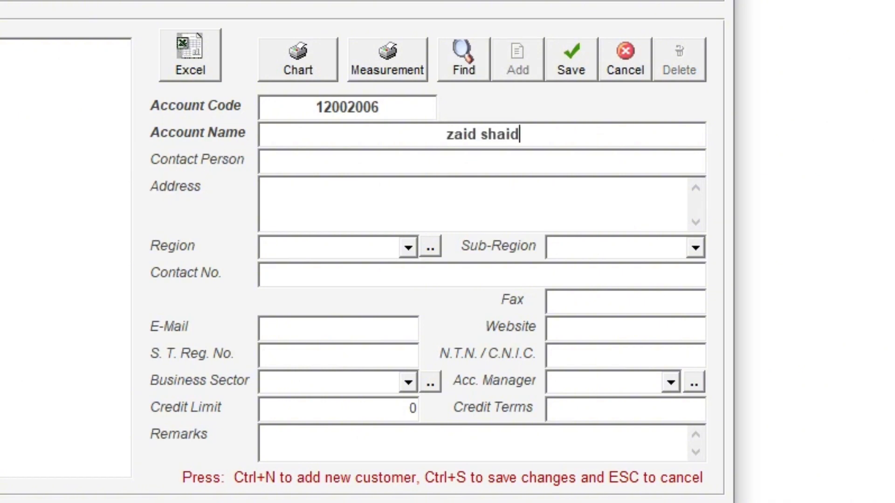
key(Tab)
key(Tab)
key(Tab)
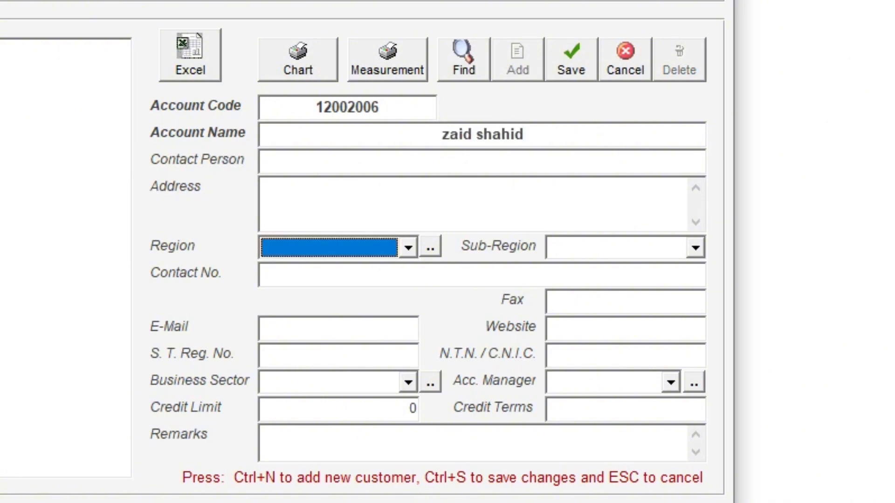
key(Tab)
key(Tab)
key(Tab)
key(Tab)
key(Tab)
key(Tab)
key(Tab)
key(Tab)
key(Tab)
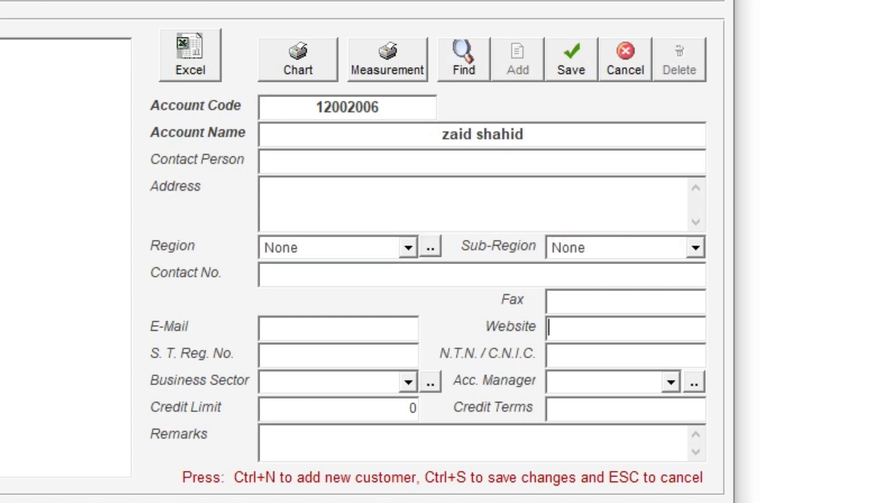
key(Tab)
key(Tab)
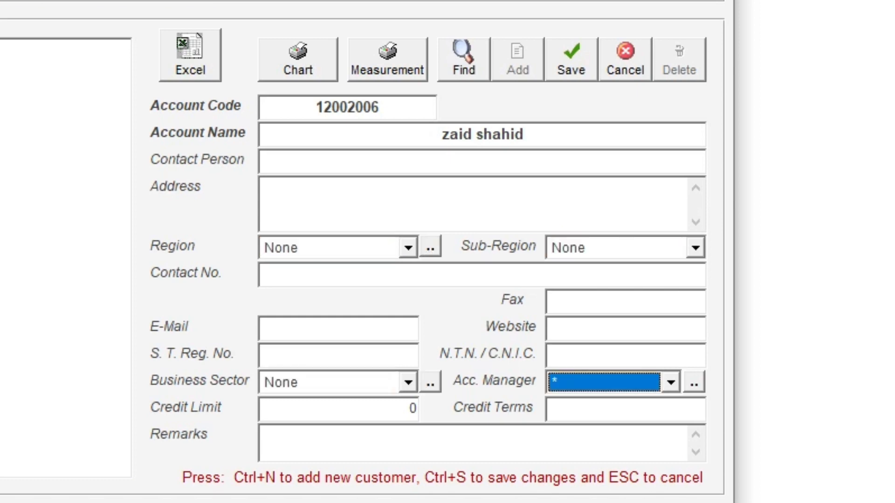
key(ctrl+s)
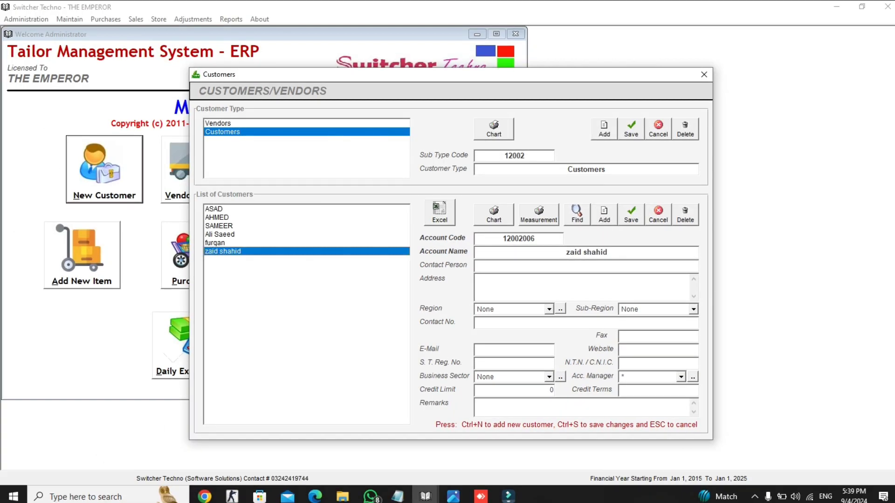
click(387, 60)
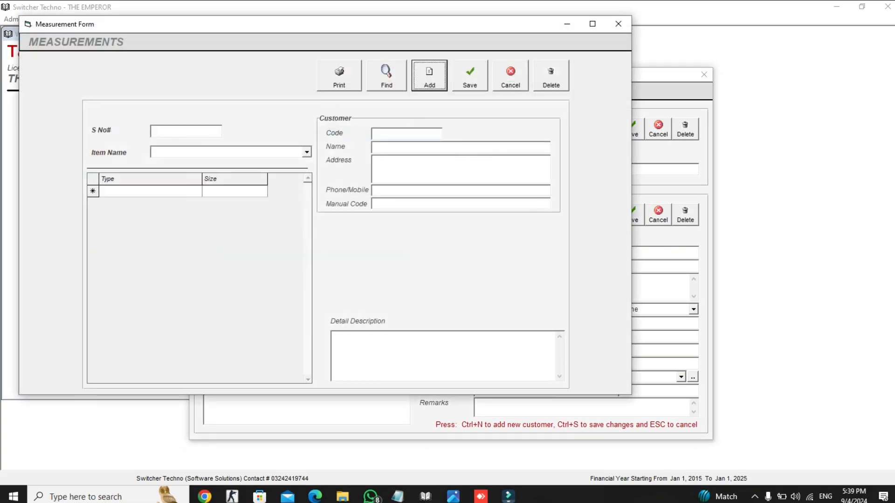
Step: Add a measurement record for the new customer by code and choose SHIRT as the item
key(Return)
text(za)
key(Return)
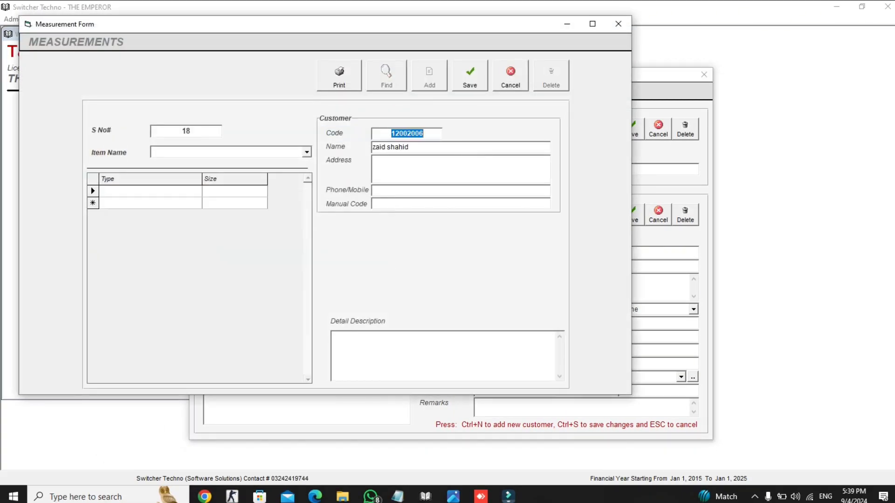
key(Return)
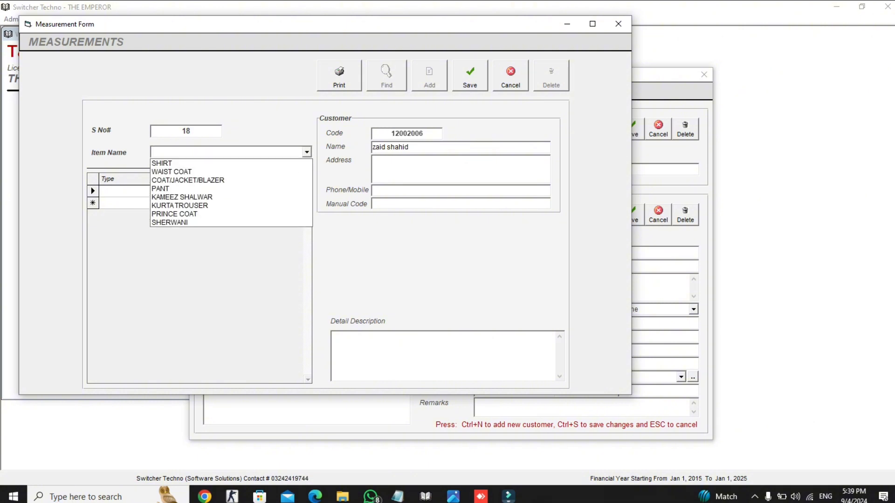
key(Down)
key(Down)
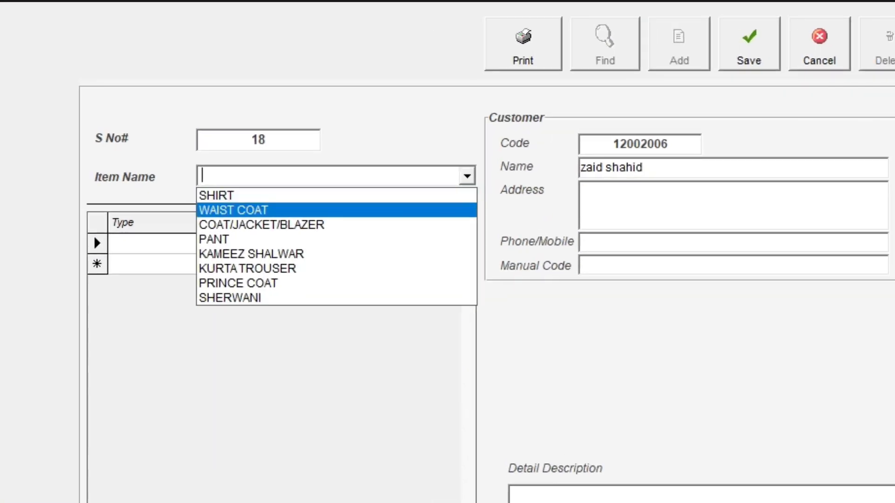
key(Down)
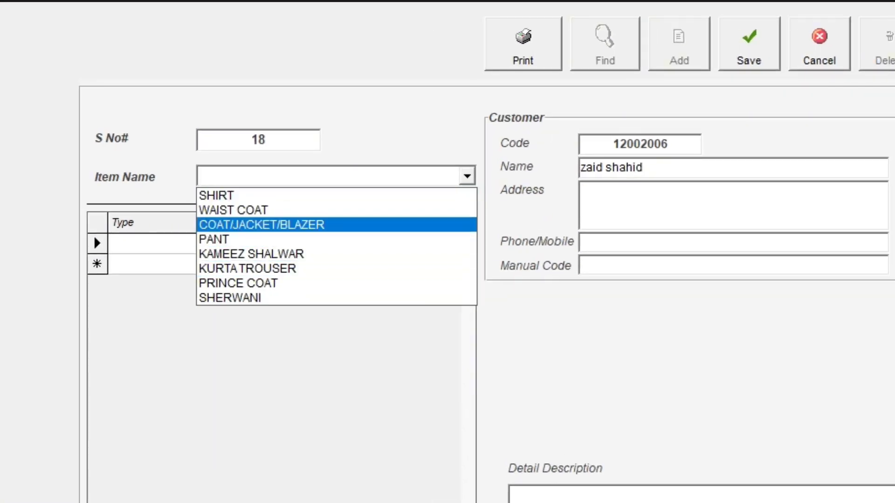
key(Down)
key(Down)
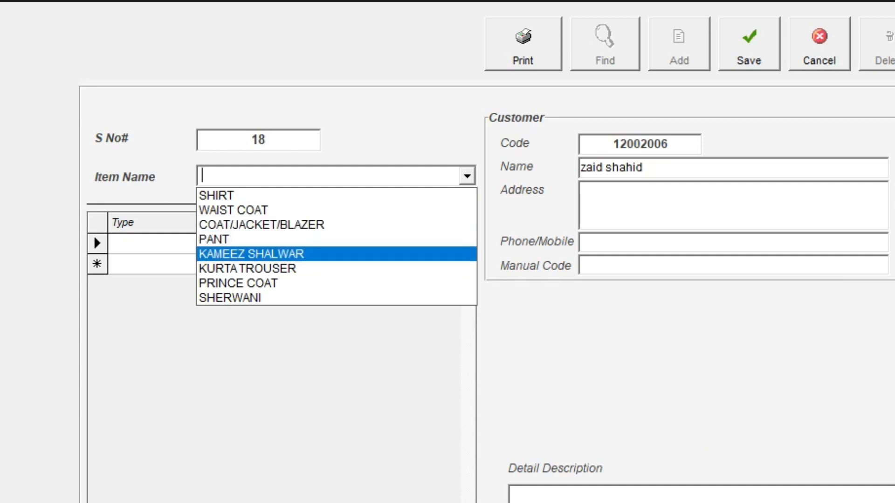
key(Down)
key(Down)
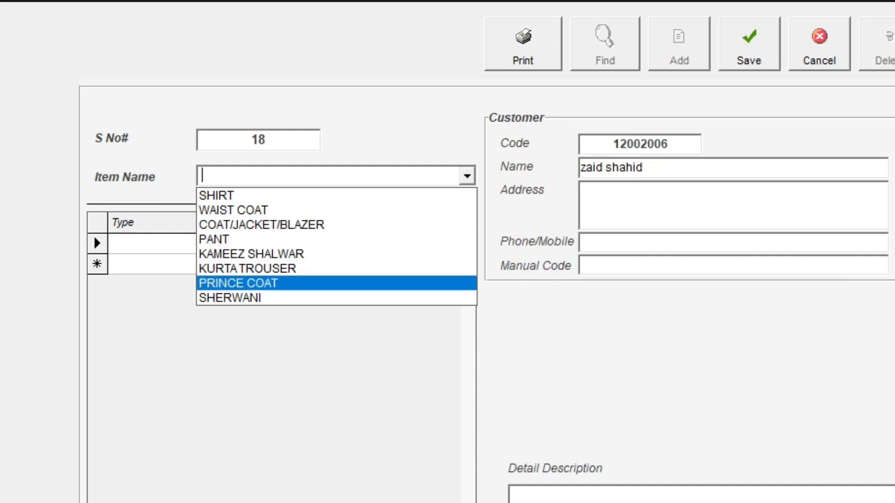
key(Up)
key(Up)
key(Down)
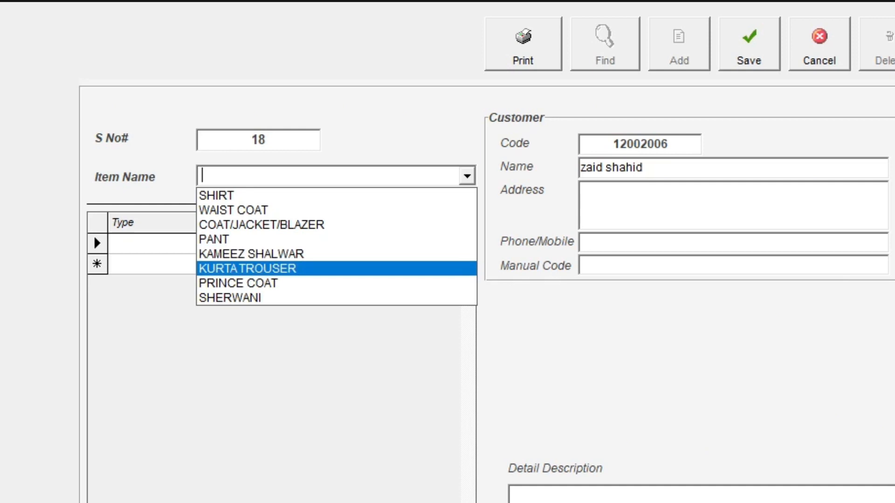
key(Up)
key(Up)
key(Up)
key(Up)
key(Up)
key(Return)
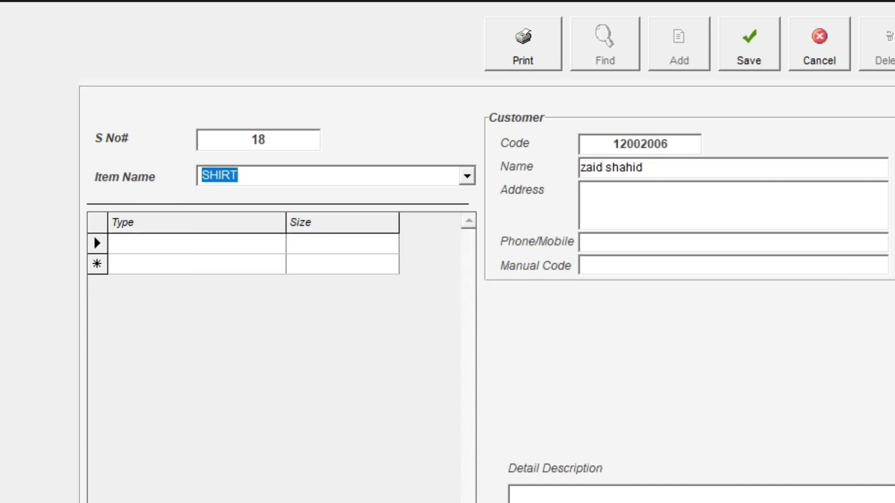
Step: Load the eleven SHIRT measurement types, LENGTH through ARM HOLE, into the grid
key(Tab)
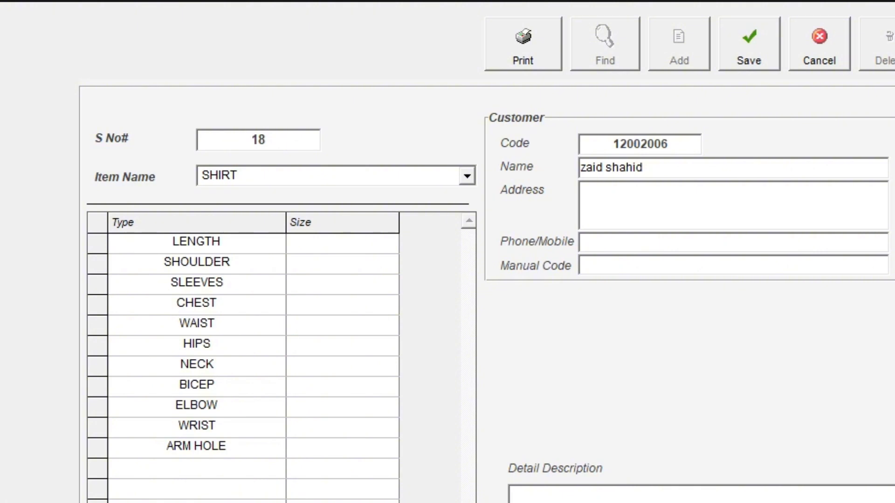
key(Tab)
key(Down)
key(Down)
key(Down)
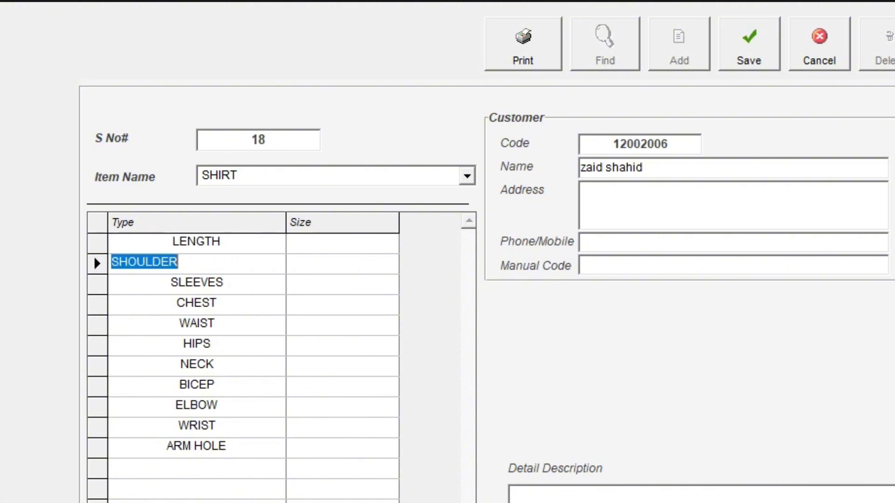
key(Down)
key(Down)
key(Down)
key(Down)
key(Down)
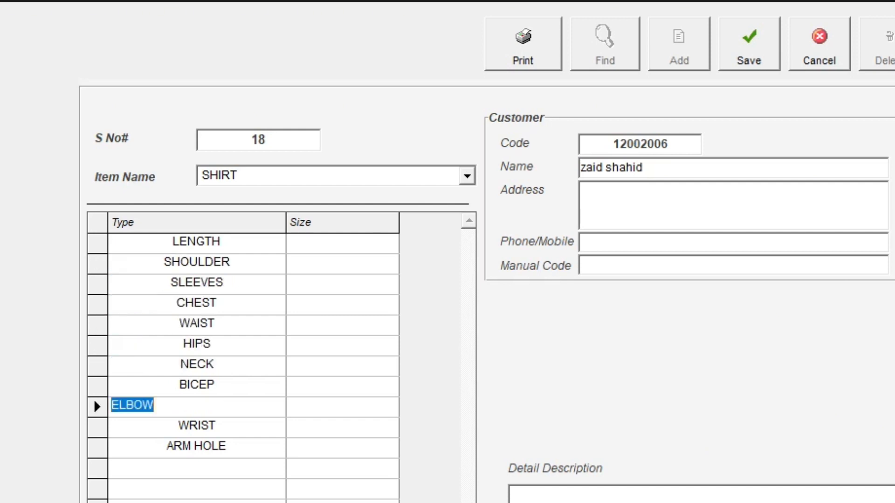
key(Down)
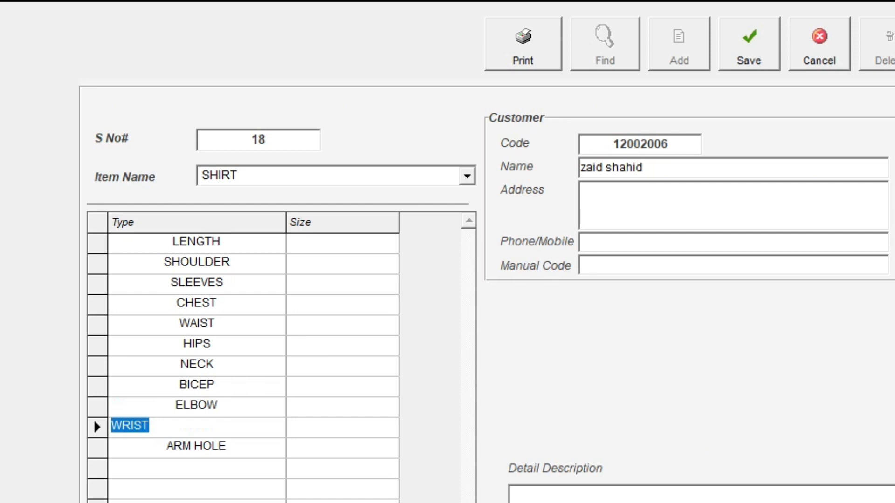
key(Down)
Step: Enter size 12 for LENGTH, SHOULDER, SLEEVES and CHEST
click(342, 243)
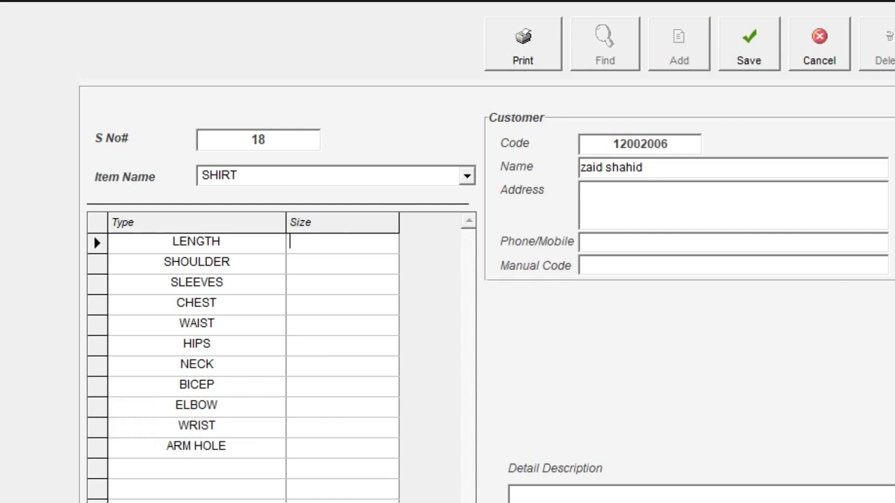
text(12)
key(Return)
text(12)
key(Return)
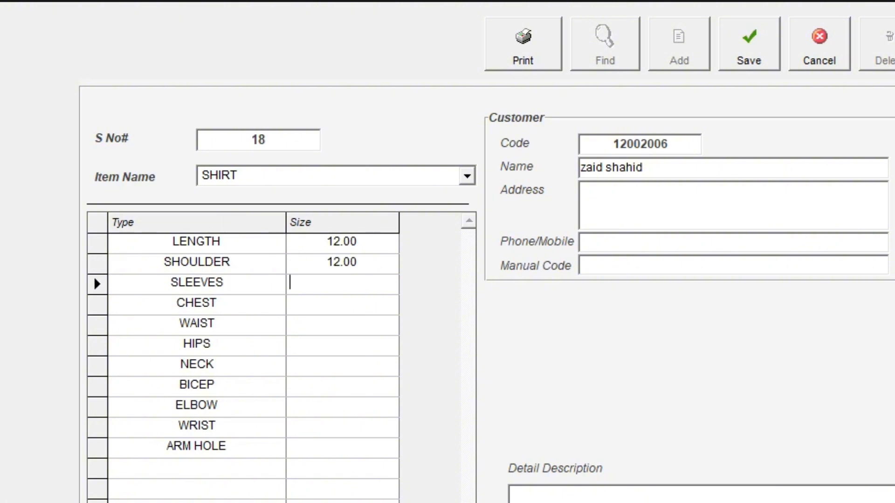
text(12)
key(Return)
text(12)
key(Return)
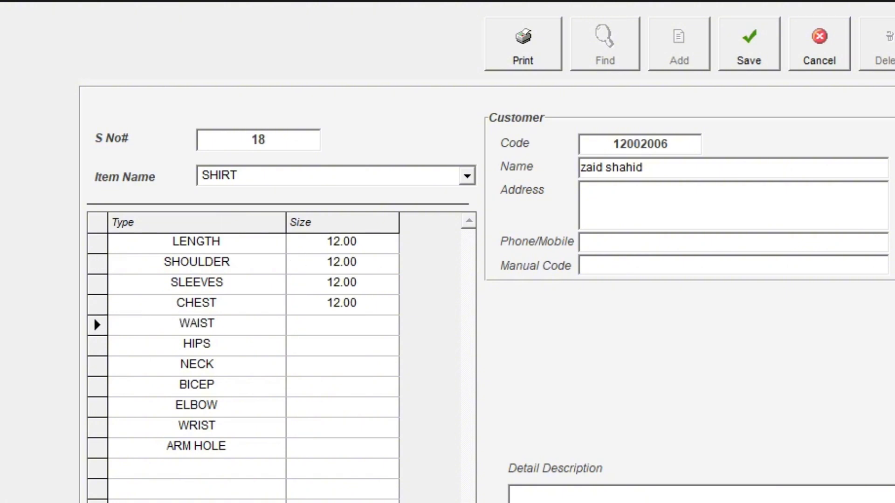
Step: Enter the remaining sizes 15, 15, 51, 15, 15, 15 and 51 through ARM HOLE, and save
text(15)
key(Return)
key(Return)
text(15)
key(Return)
text(51)
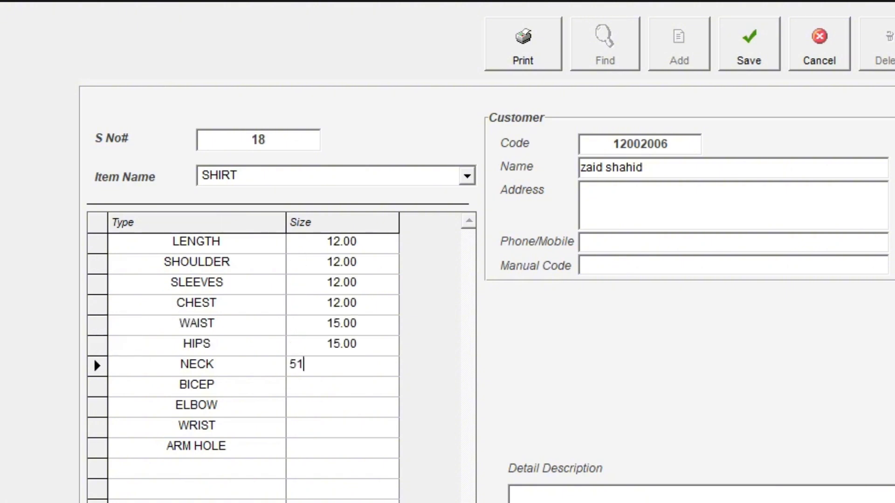
key(Return)
text(15)
key(Return)
text(15)
key(Return)
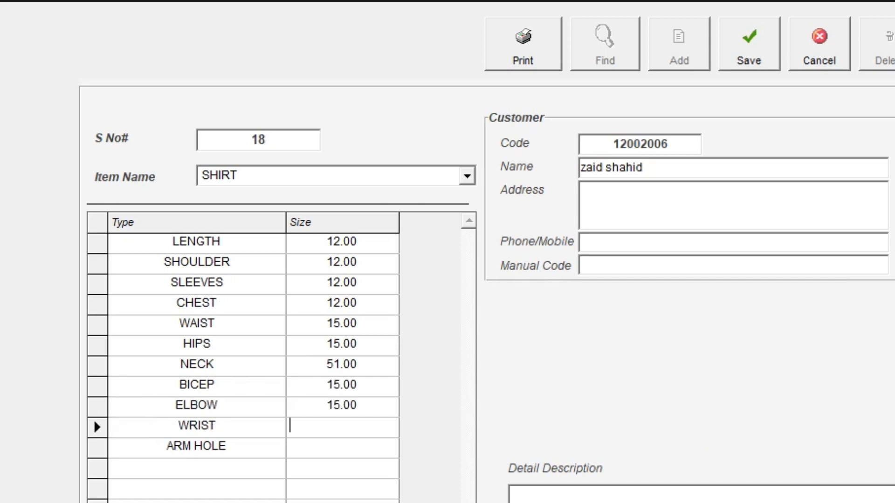
text(15)
key(Return)
text(51)
key(Return)
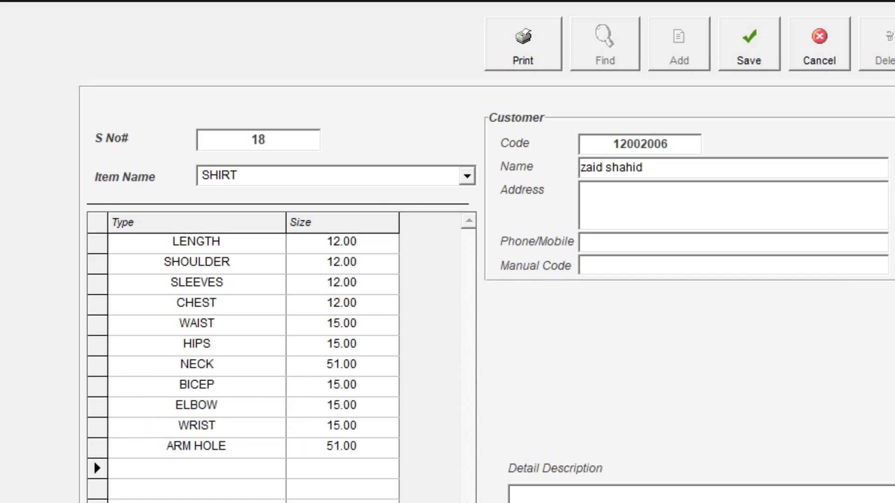
key(ctrl+s)
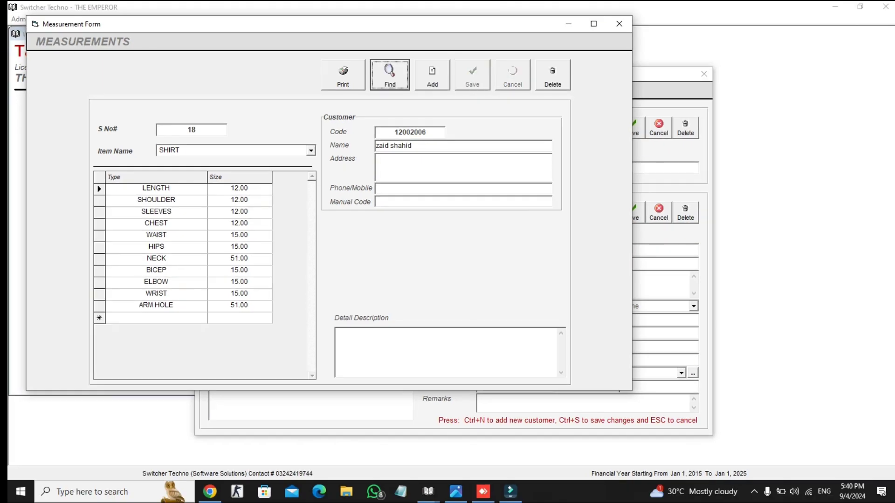
Step: Preview the shirt measurement sheet, then close the preview, Measurement Form and Customers windows
key(ctrl+s)
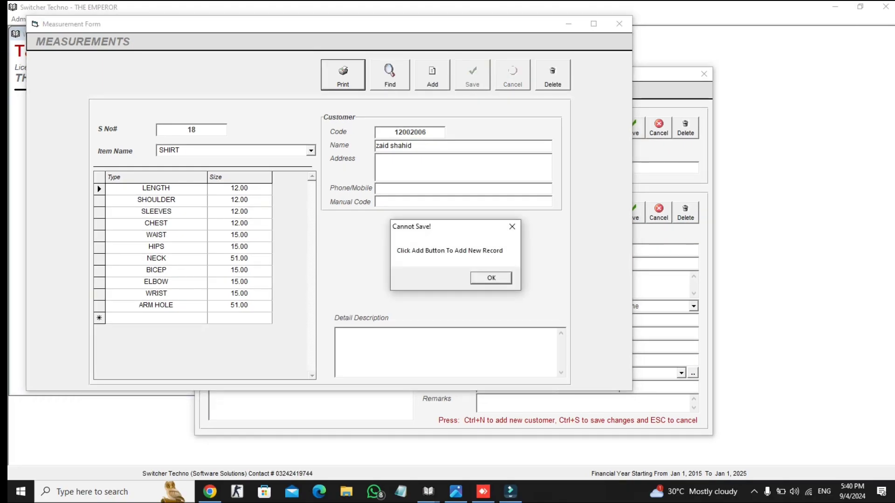
key(Return)
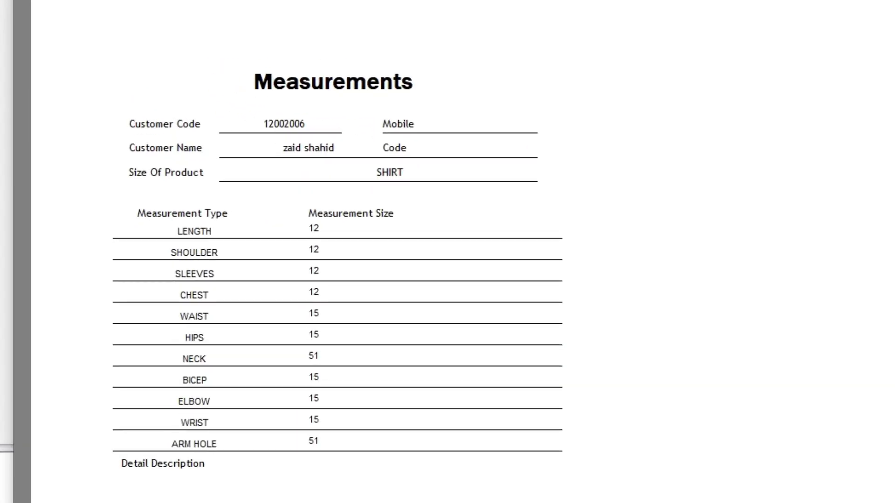
click(800, 72)
click(615, 27)
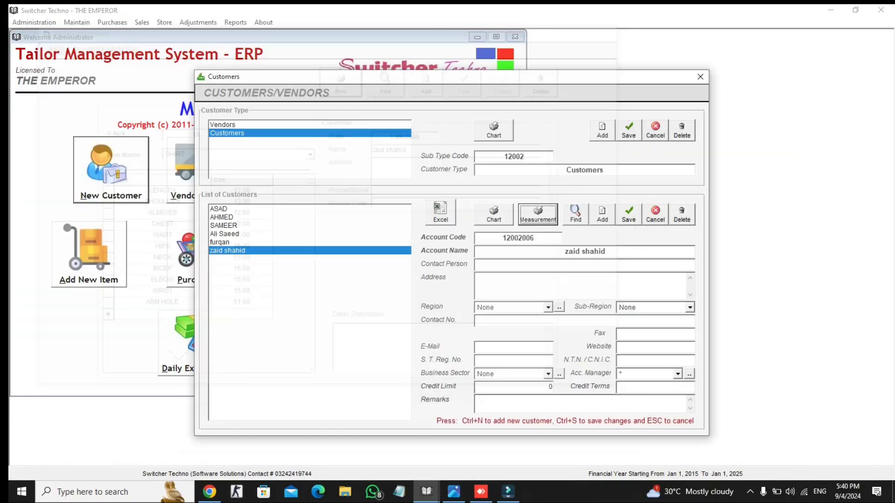
click(699, 76)
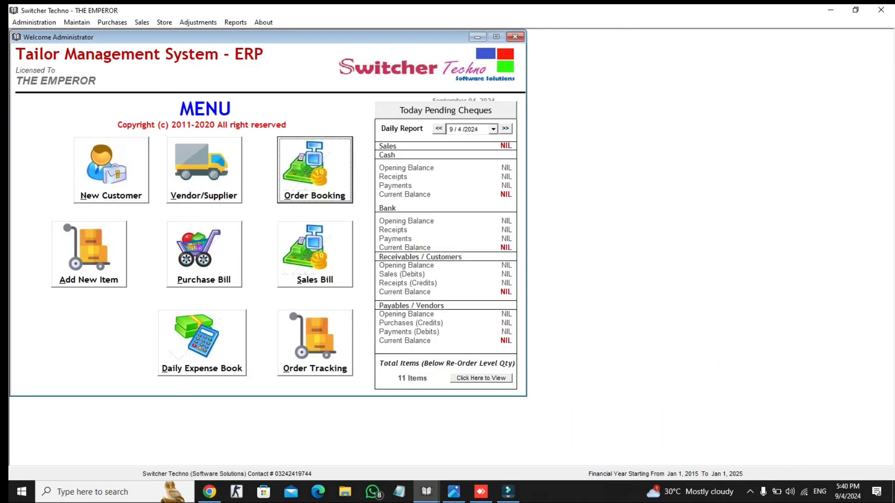
Step: Start a sale order for the new customer with reference 101 and status Ordered
click(315, 170)
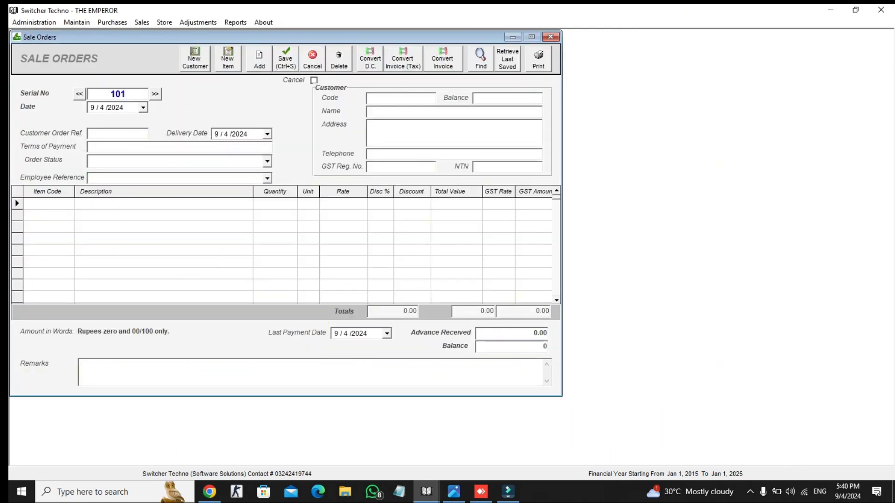
text(z)
key(Down)
key(Return)
key(Return)
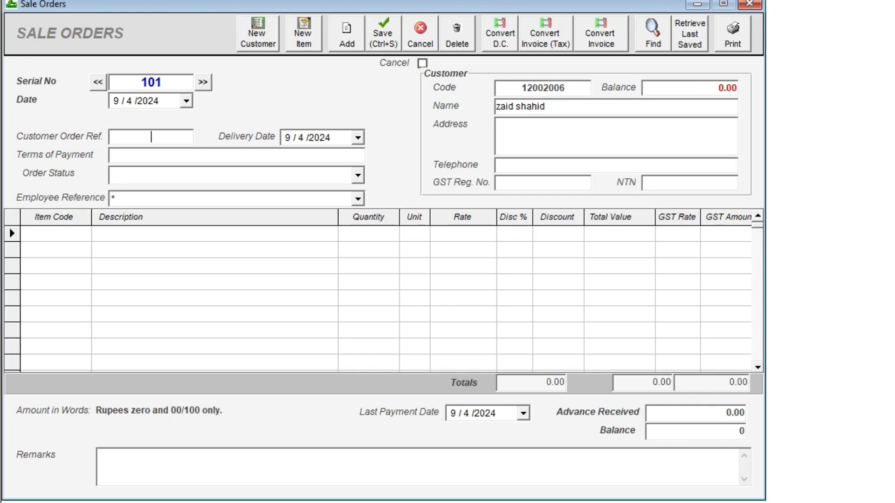
text(101)
click(358, 176)
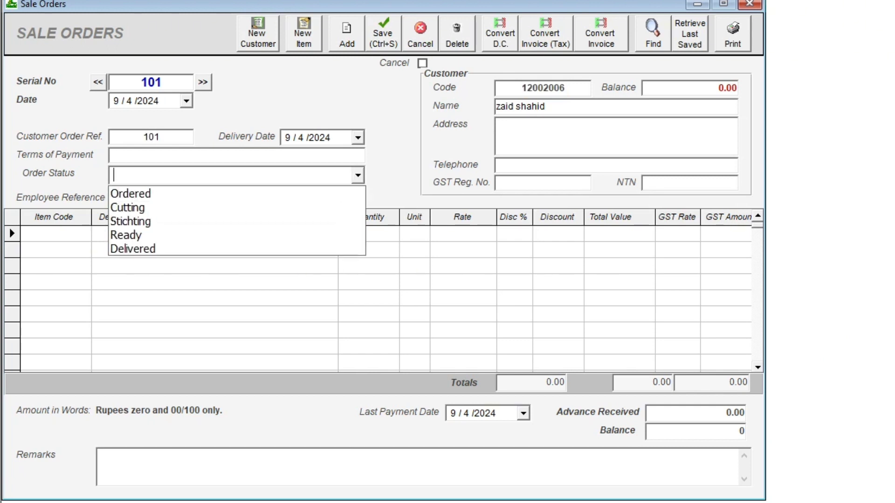
key(Down)
key(Return)
key(Return)
Step: Add one SHIRT at rate 5000 with a 1000 advance, and print the order
text(a)
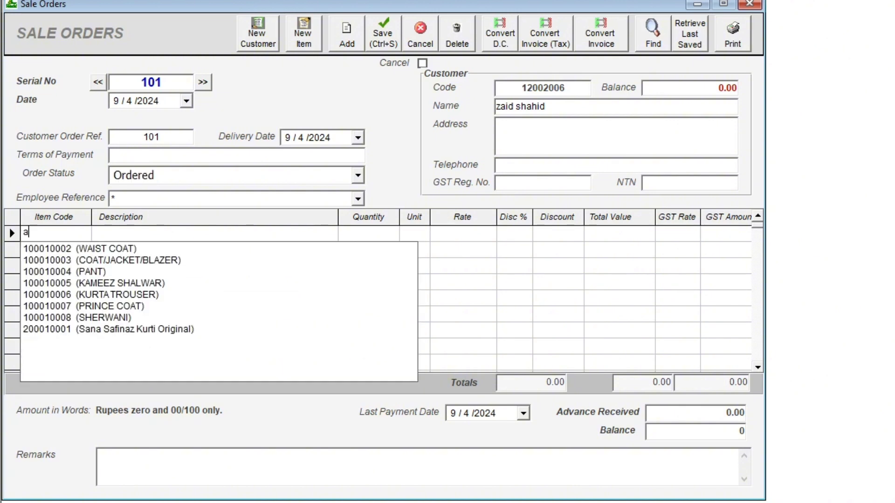
key(BackSpace)
text(s)
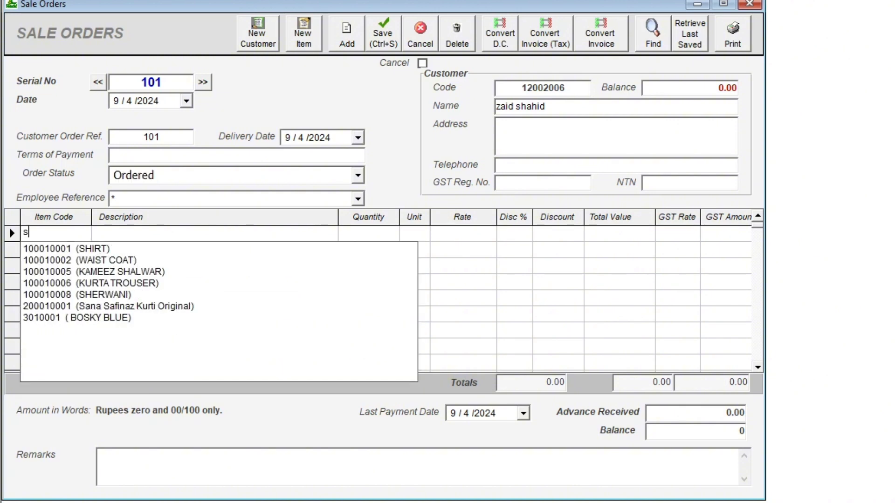
key(Down)
key(Return)
text(1)
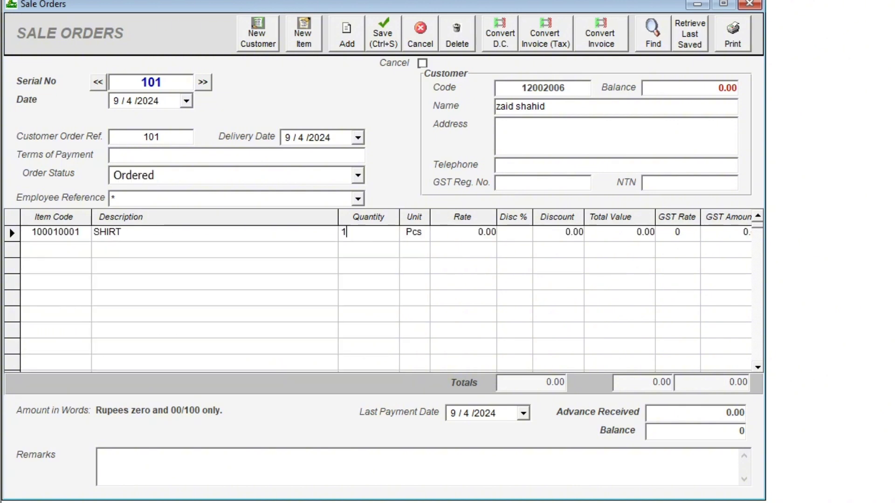
key(Return)
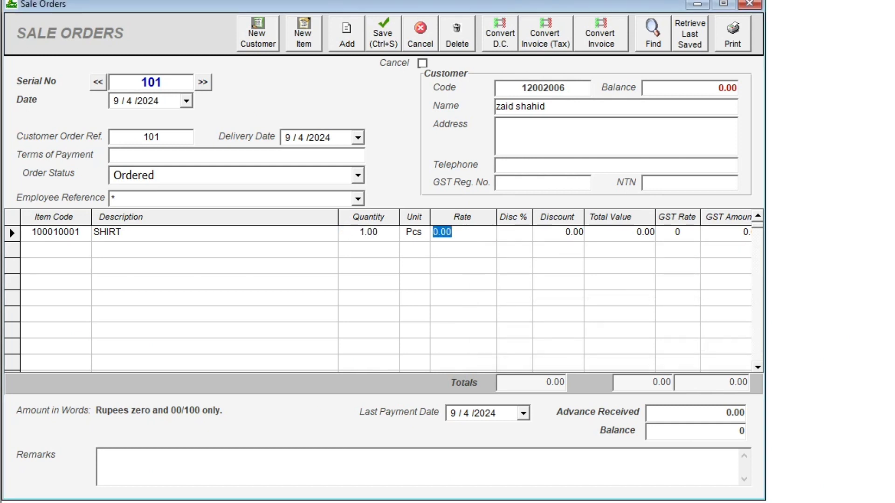
text(5000)
key(Return)
key(Return)
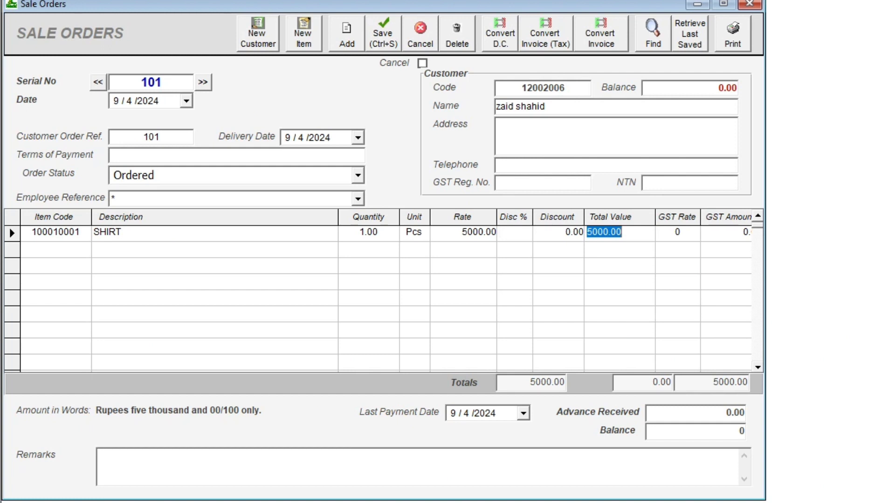
key(Return)
text(1000)
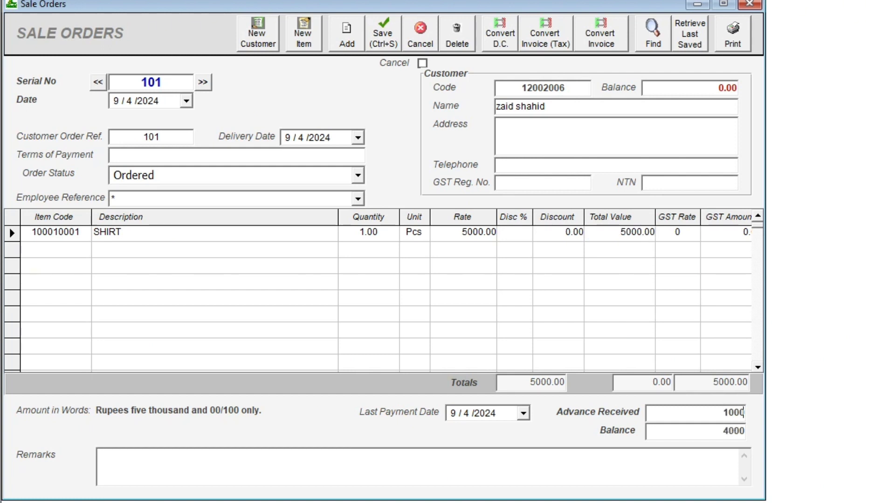
key(Return)
click(732, 34)
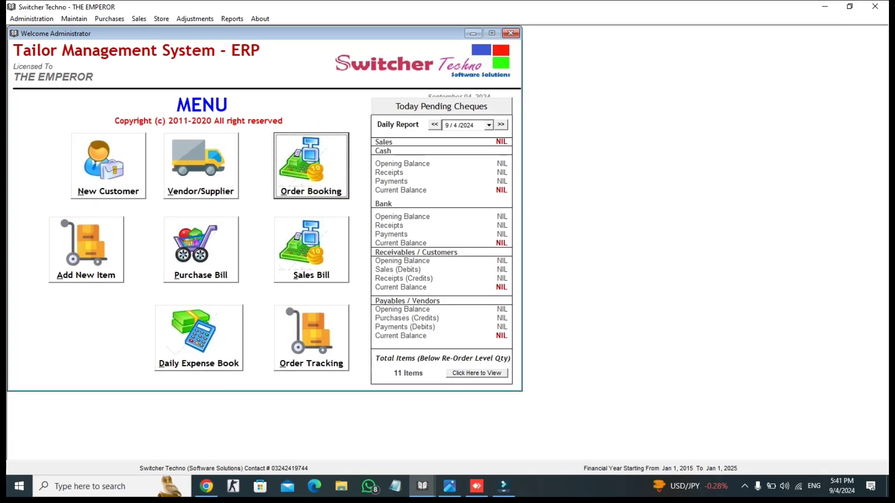
Step: Check order 101 (5000.00, Ordered) in the Find Sale Orders list, then close it
click(311, 338)
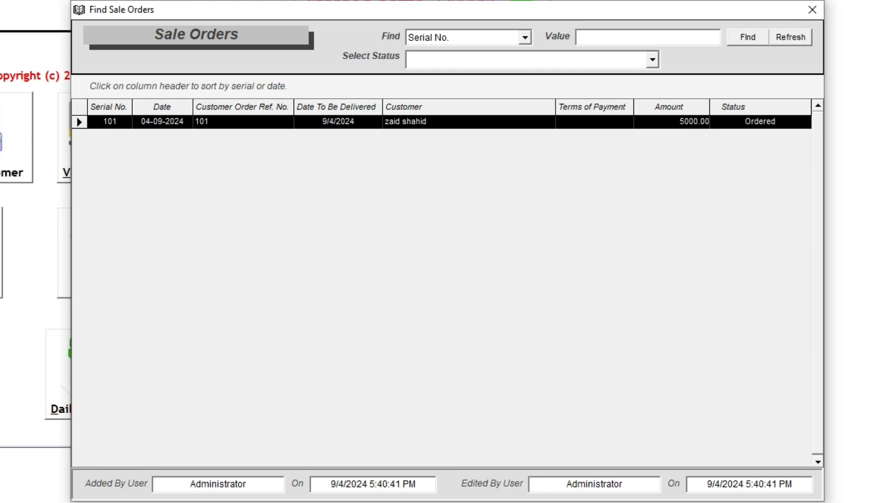
click(404, 122)
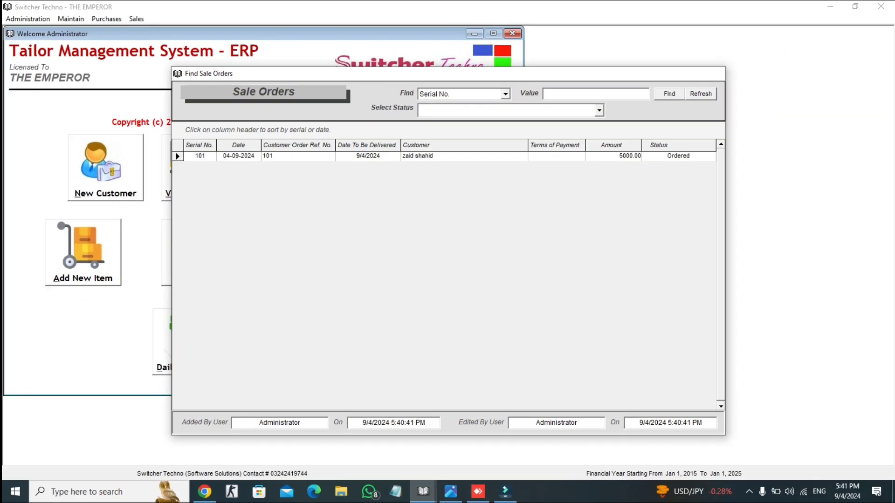
click(811, 10)
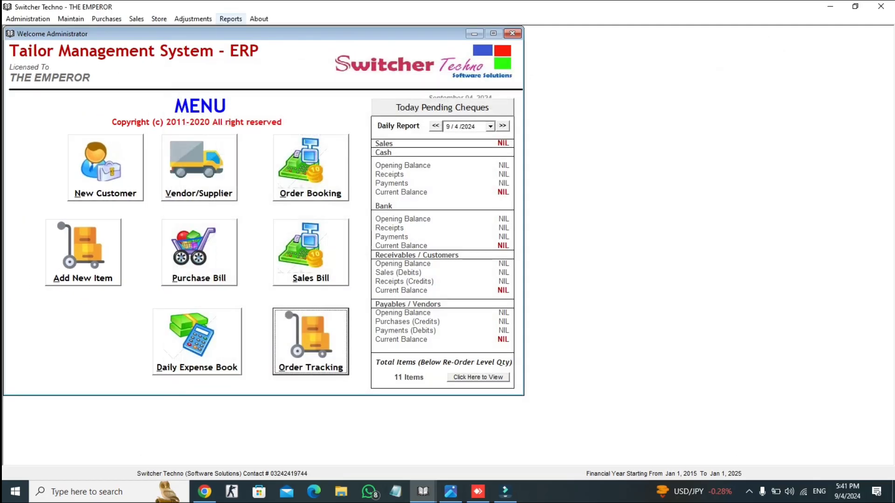
Step: Display the Sale Orders Tracking report and select order 101: 1.00 ordered, 0.00 supplied
click(231, 19)
click(252, 59)
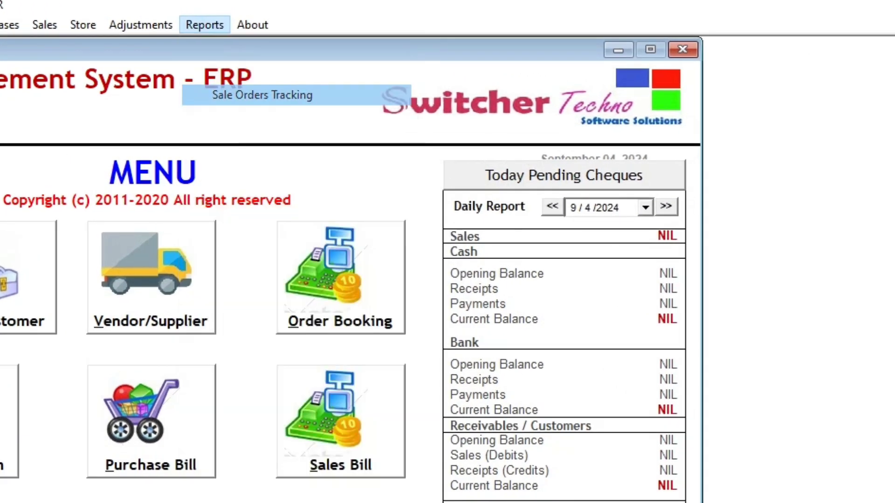
click(657, 129)
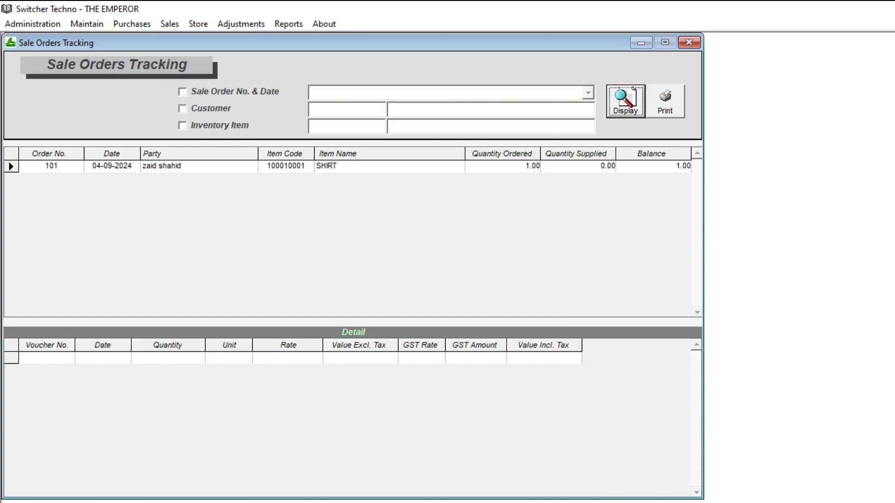
click(355, 166)
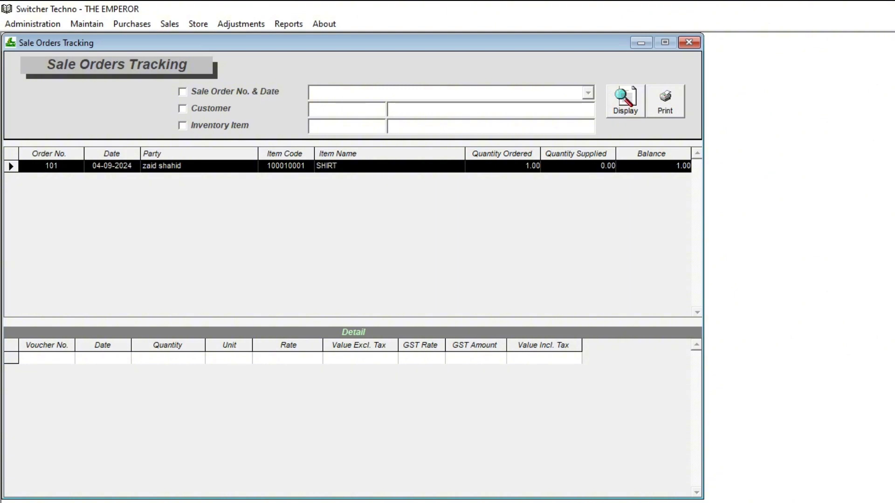
click(198, 24)
Step: Load order 101, invoice it with 4000 received, and print sale invoice 1
mouse_move(169, 24)
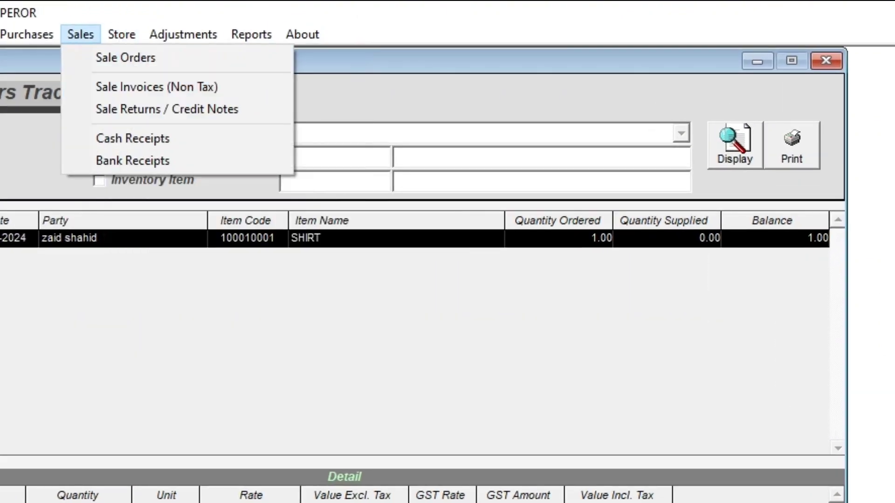
click(125, 57)
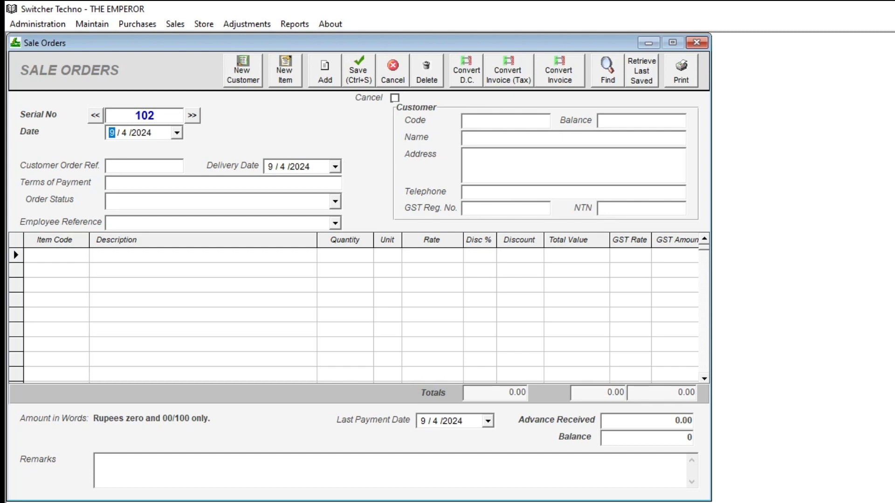
click(607, 70)
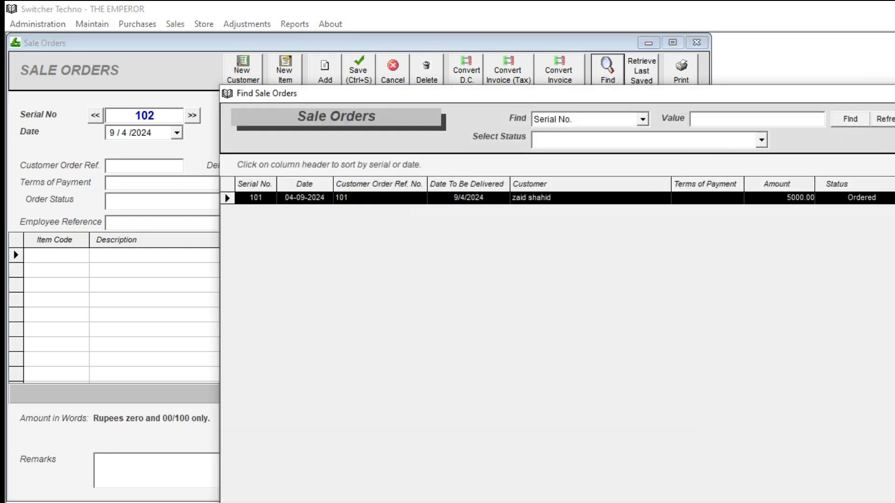
double_click(531, 198)
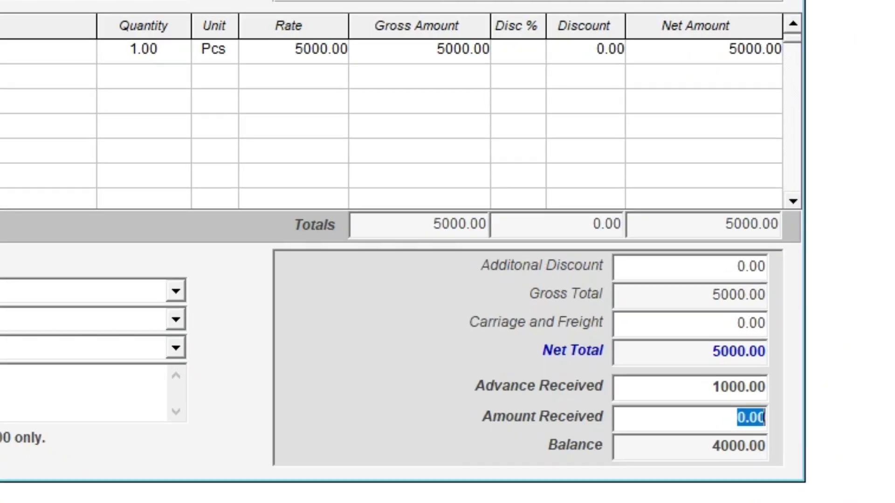
text(4000)
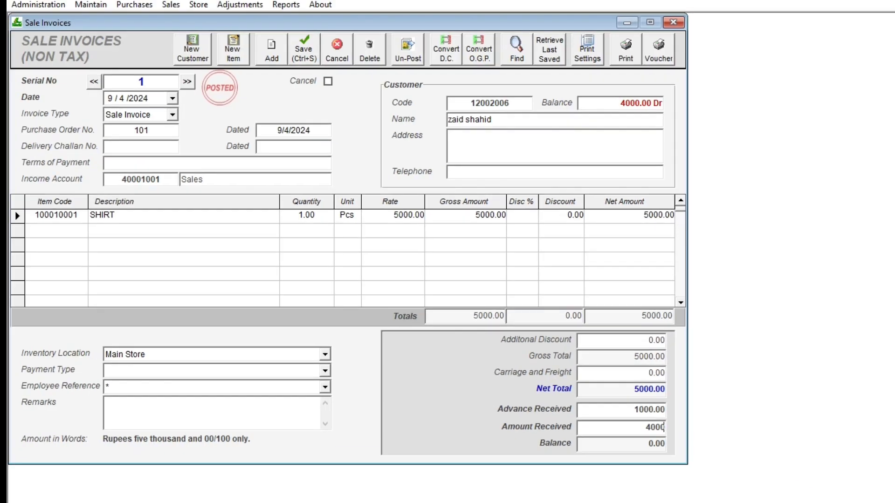
click(625, 49)
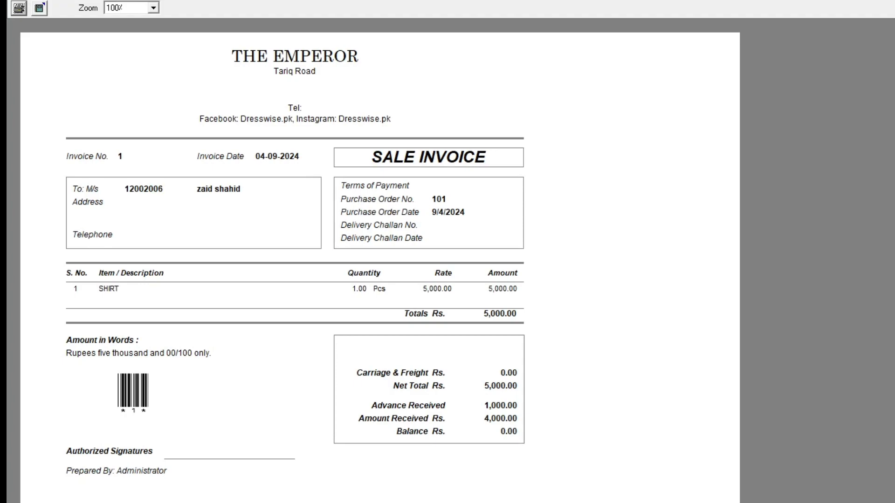
key(Escape)
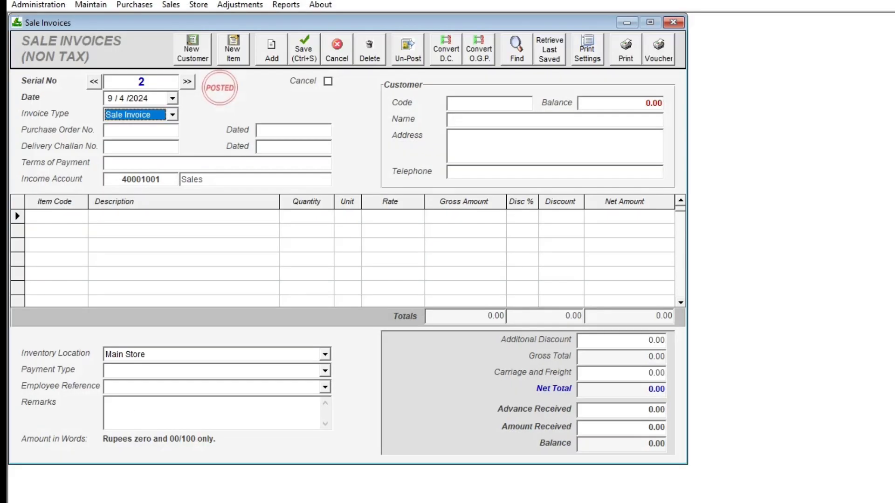
Step: Set order 101's status to Delivered and save it
click(170, 5)
click(201, 20)
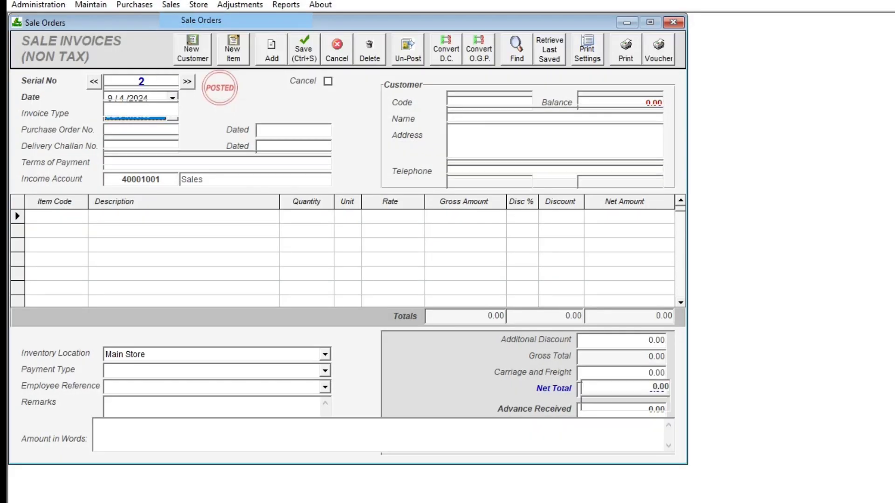
click(94, 92)
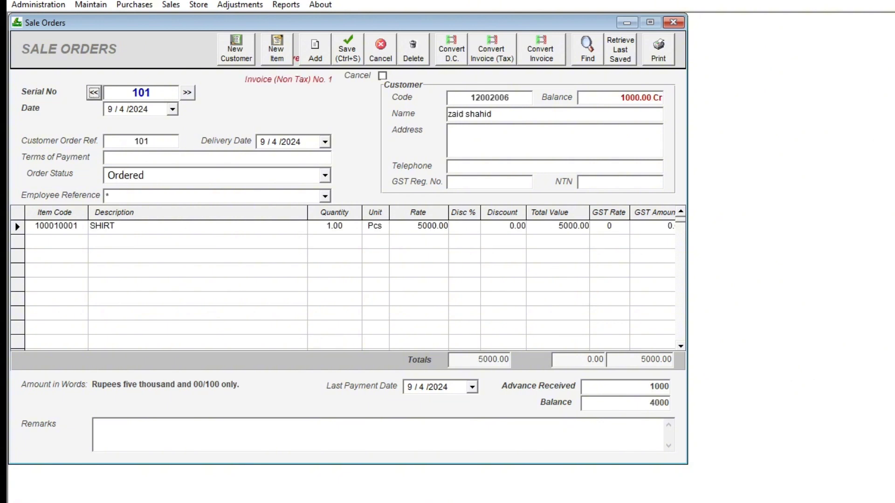
click(325, 176)
click(195, 241)
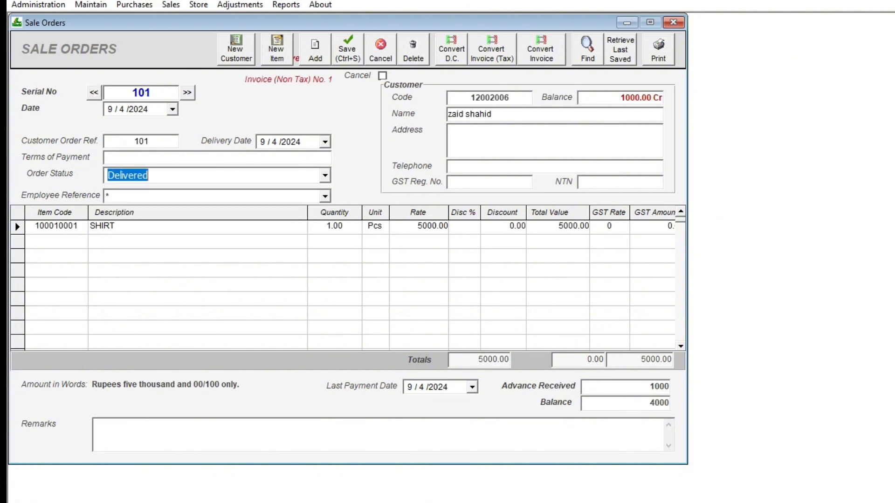
click(347, 49)
click(673, 23)
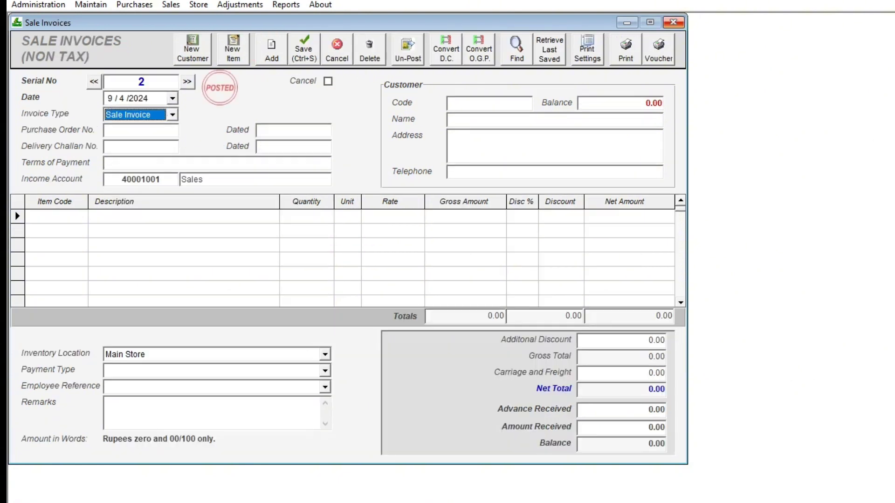
Step: Confirm order 101 shows as fully supplied in Sale Orders Tracking, then close the windows
click(673, 23)
click(612, 79)
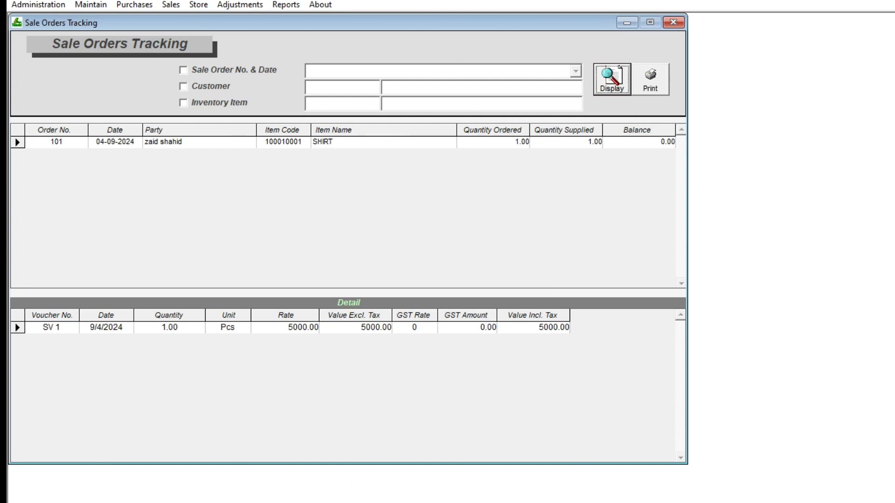
click(163, 141)
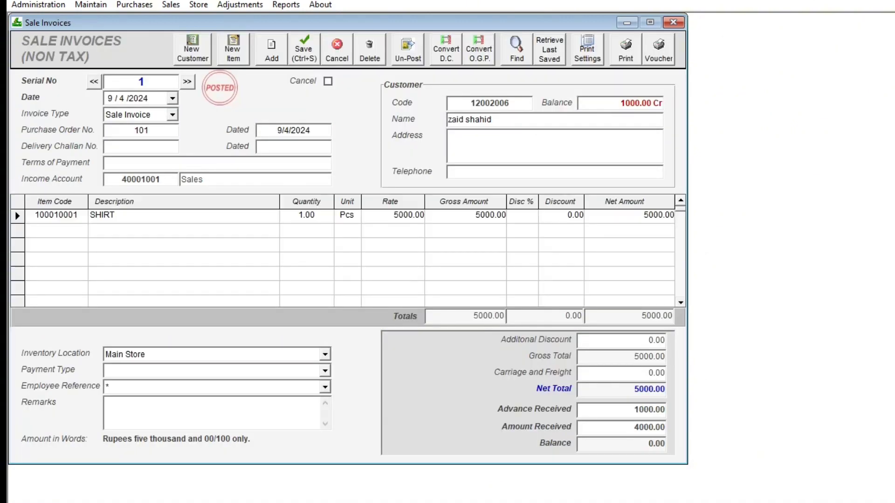
click(673, 22)
click(673, 22)
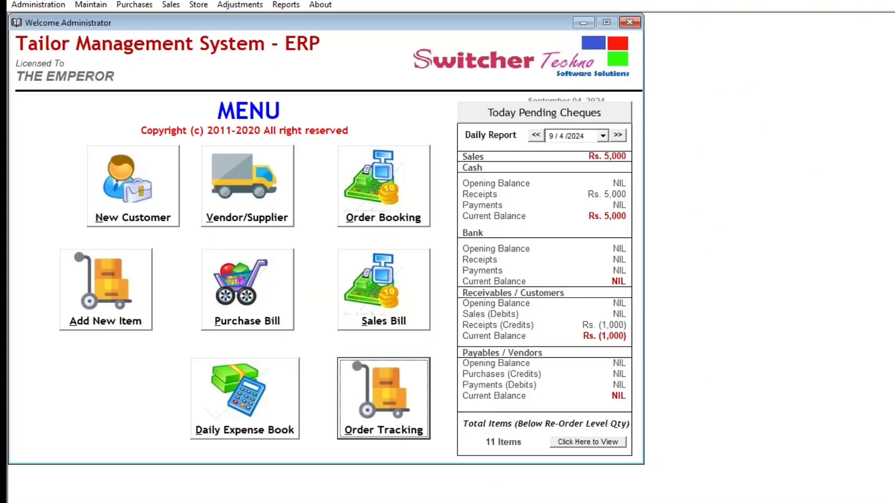
click(286, 5)
mouse_move(313, 98)
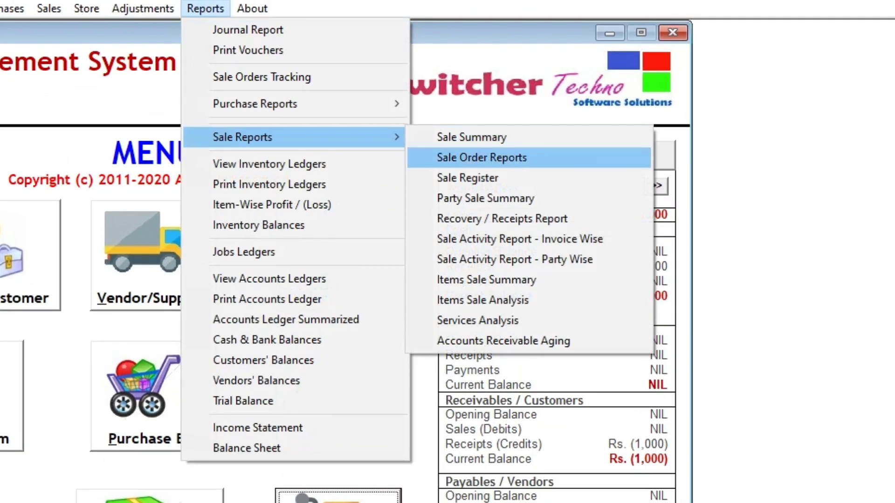
click(498, 157)
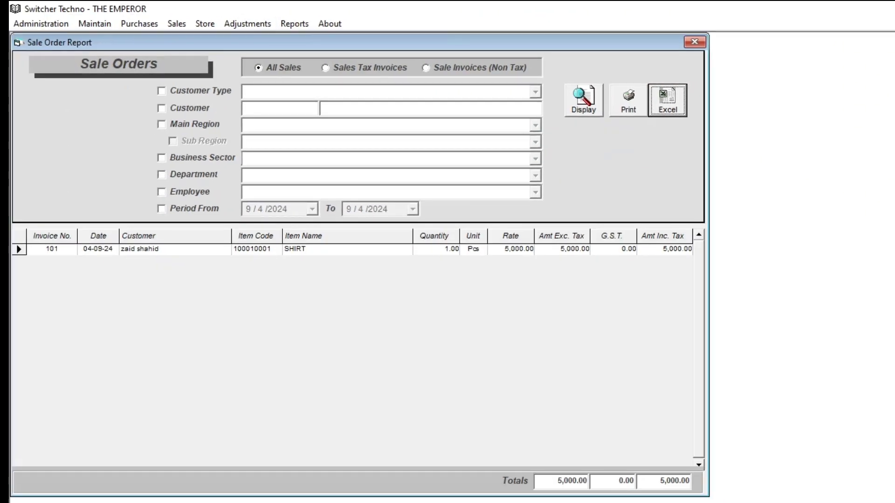
click(294, 23)
mouse_move(340, 120)
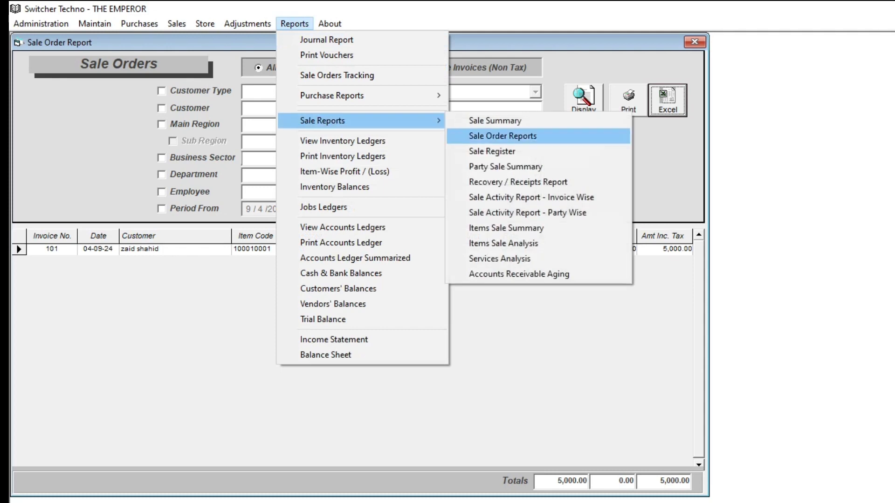
click(491, 151)
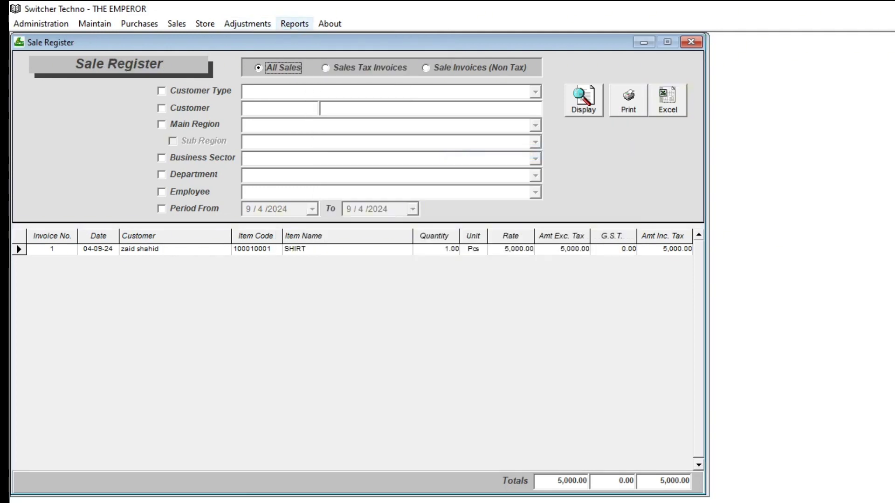
click(294, 23)
key(Escape)
key(Escape)
key(Escape)
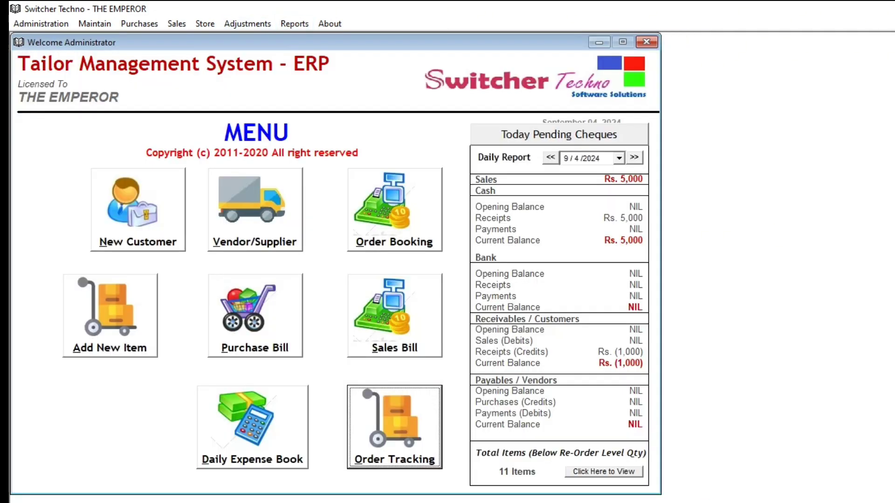
Step: Start a petty payment in the Daily Expense Book with Cash in Hand (10001001) as the cash account
click(252, 427)
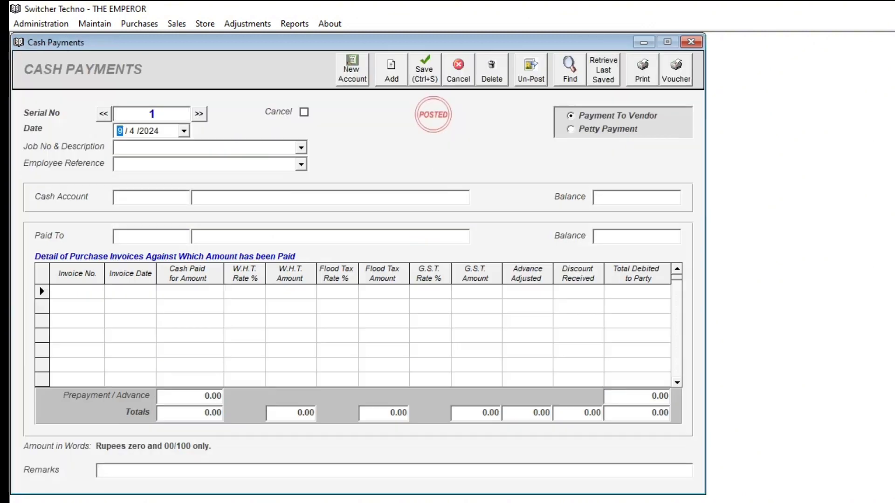
click(607, 129)
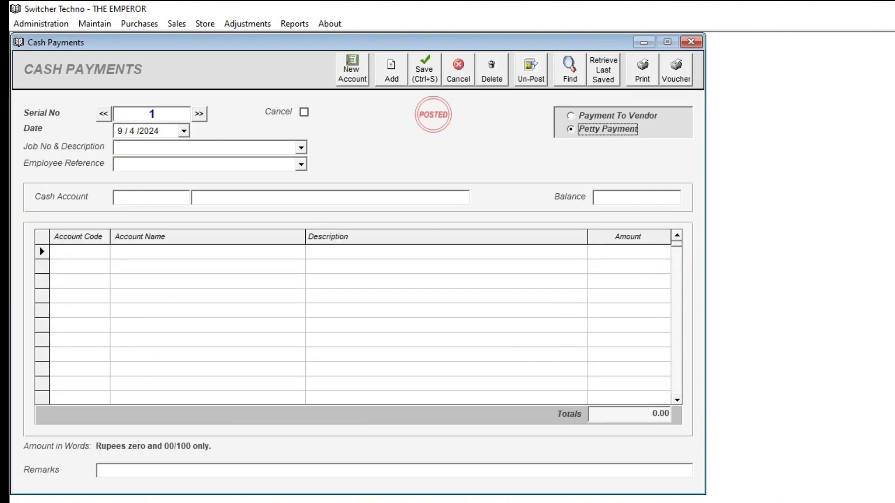
key(Tab)
text(10)
key(Down)
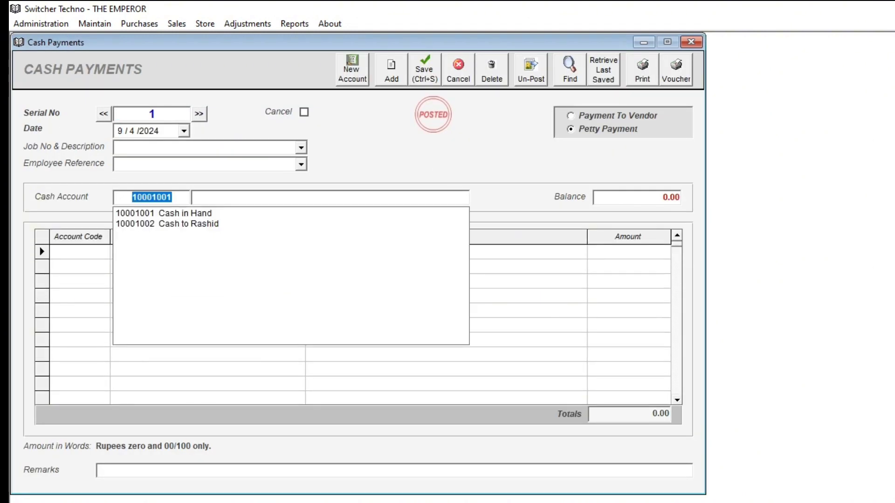
key(Return)
Step: Add a LUNCH EXP row with a lunch payment description and amount 1000, then save the voucher
text(ex)
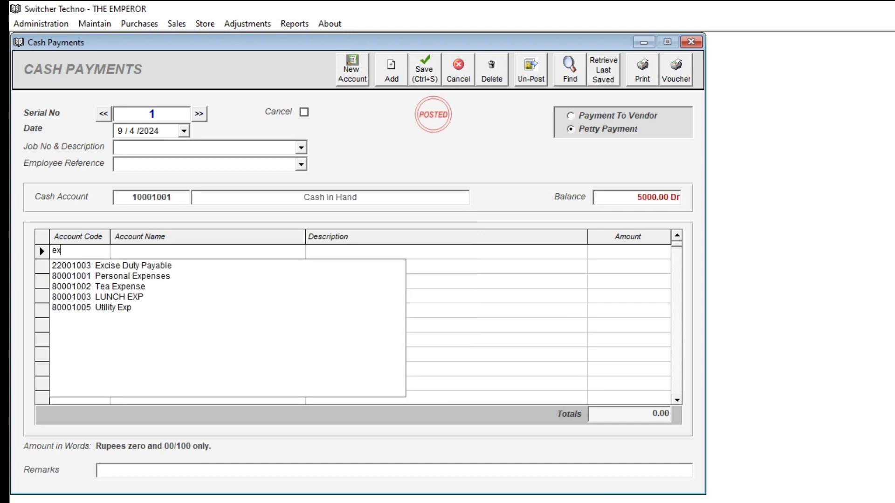
double_click(119, 297)
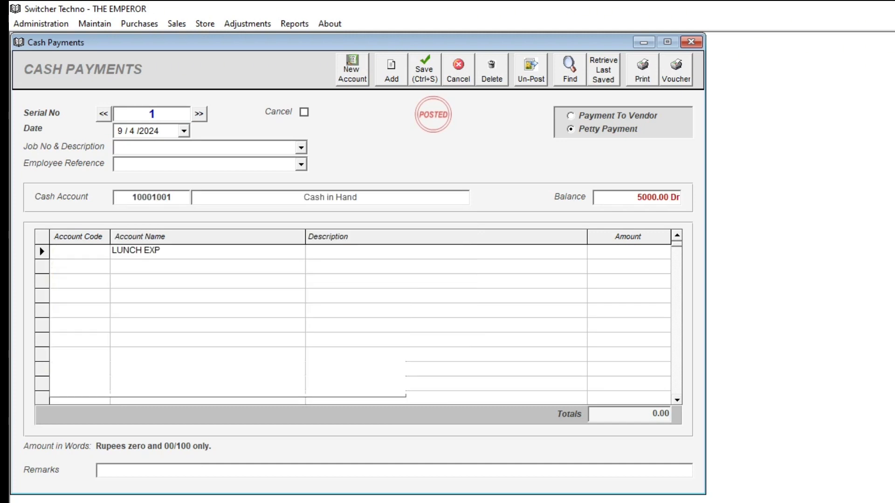
click(326, 251)
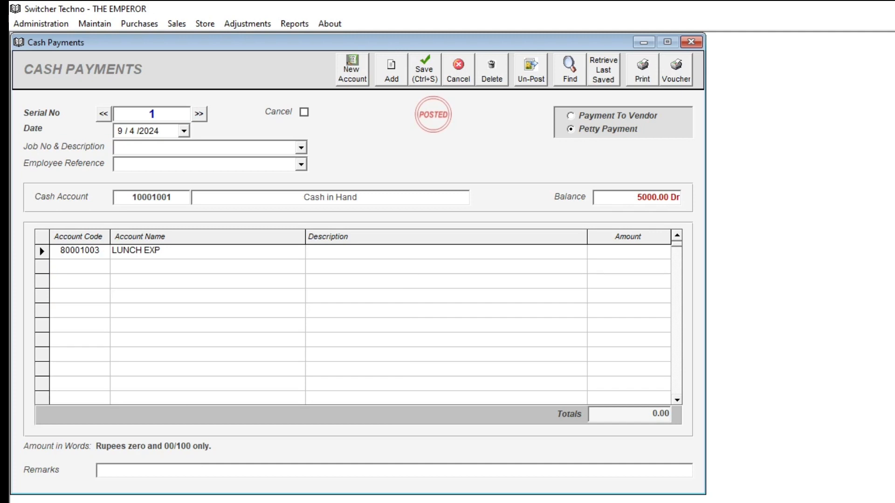
text(padi)
key(BackSpace)
key(BackSpace)
key(BackSpace)
key(BackSpace)
key(BackSpace)
text(paid to sameer lunch)
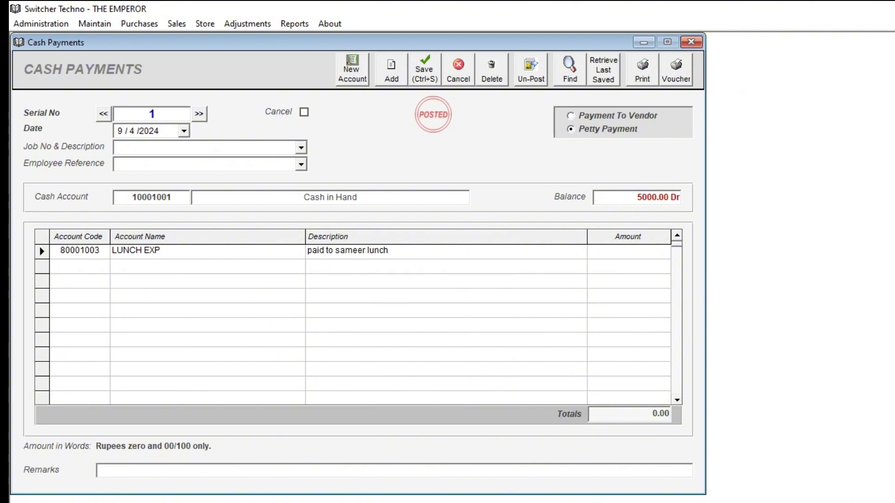
text(1000)
key(Return)
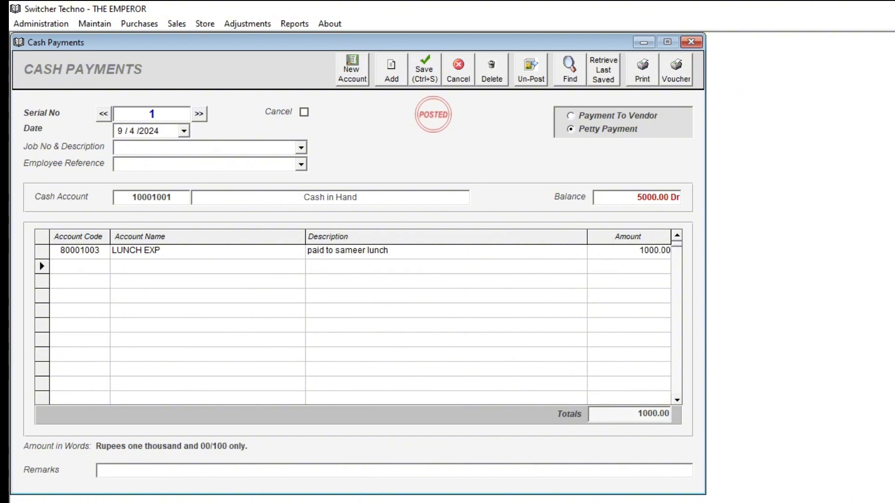
key(ctrl+s)
click(294, 24)
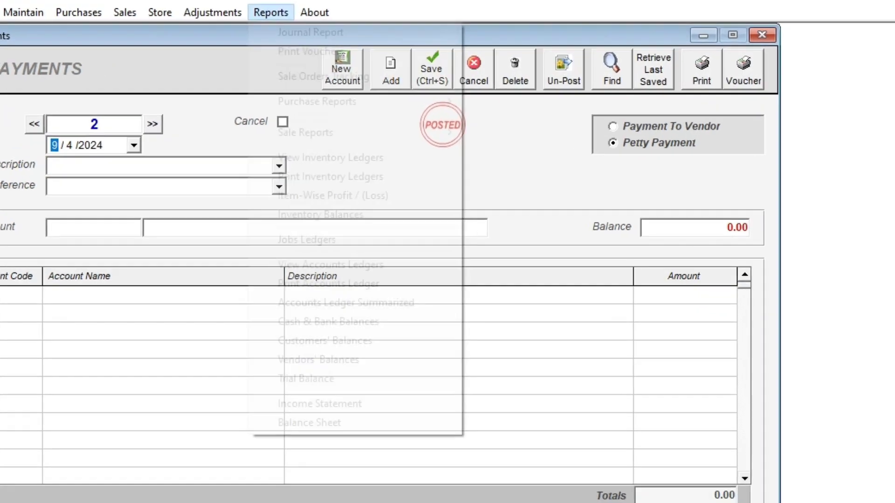
Step: Display the Cash in Hand account ledger
click(331, 264)
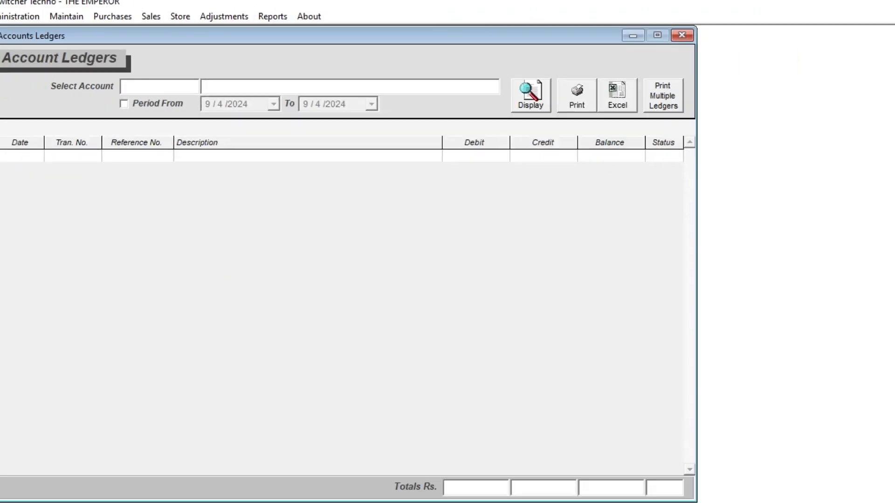
text(cas)
key(Down)
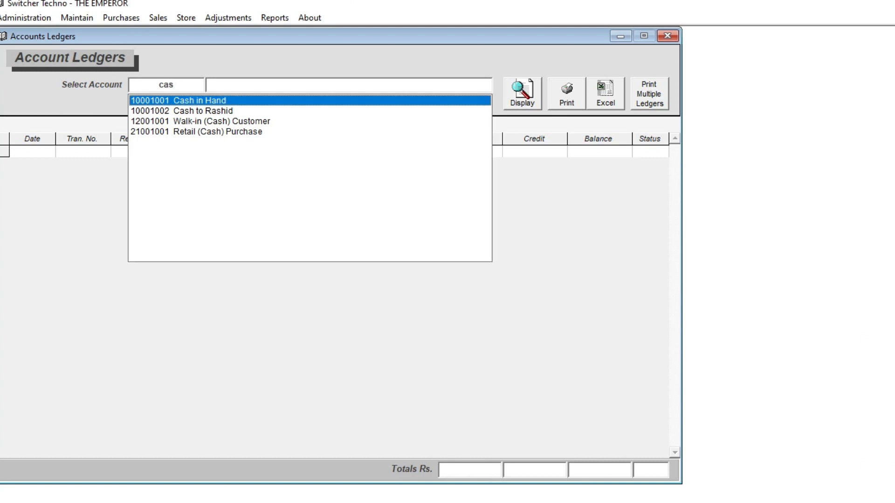
key(Return)
key(Return)
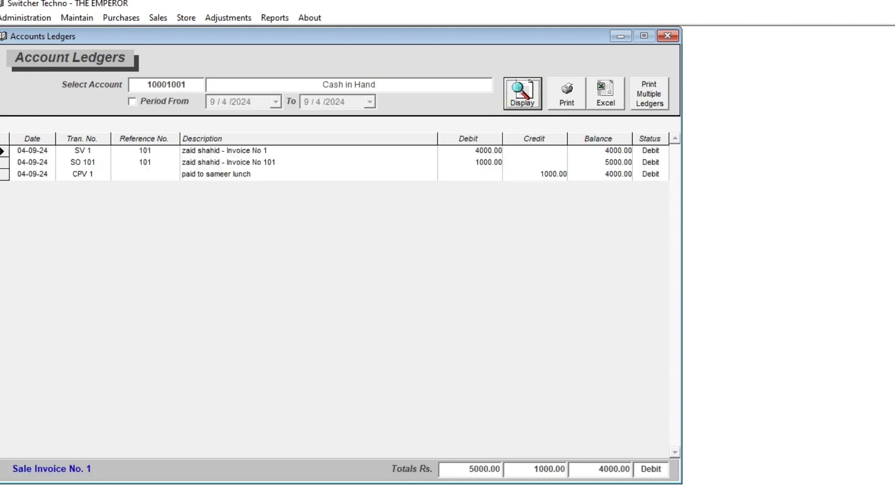
Step: Check the sale invoice, sale order 101 and lunch entries and the 4000.00 closing balance, then close the windows
click(224, 151)
click(228, 163)
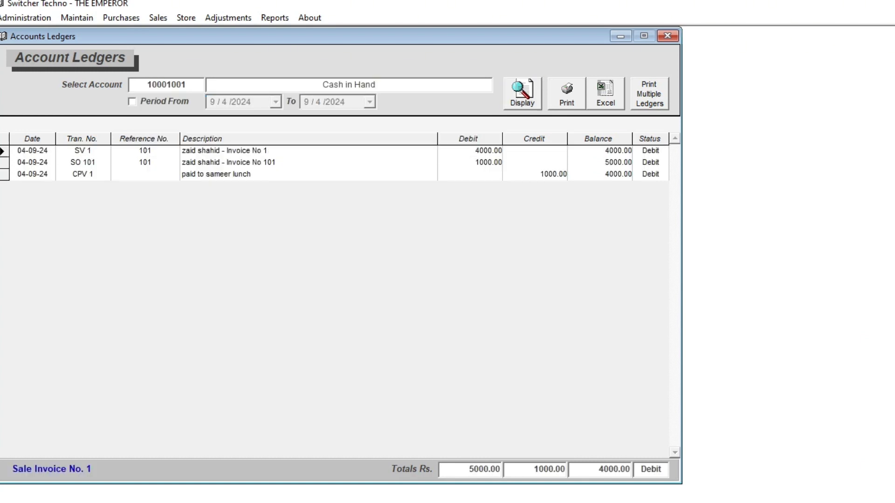
click(228, 175)
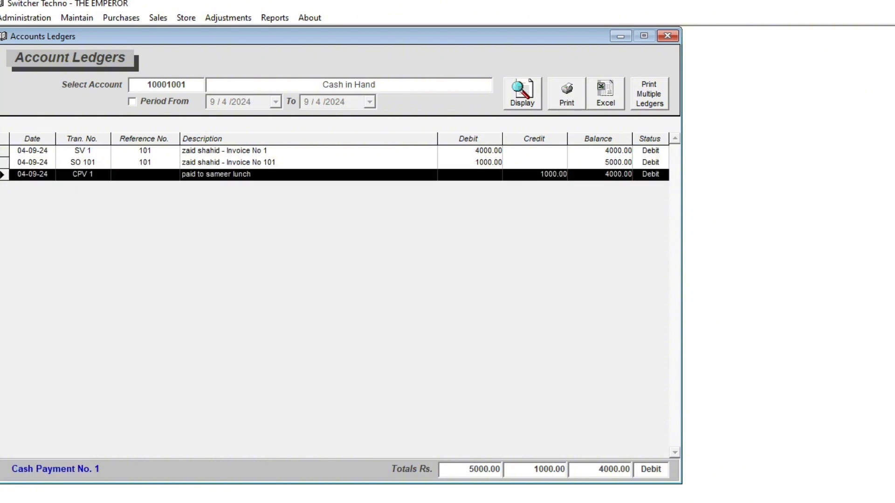
double_click(600, 469)
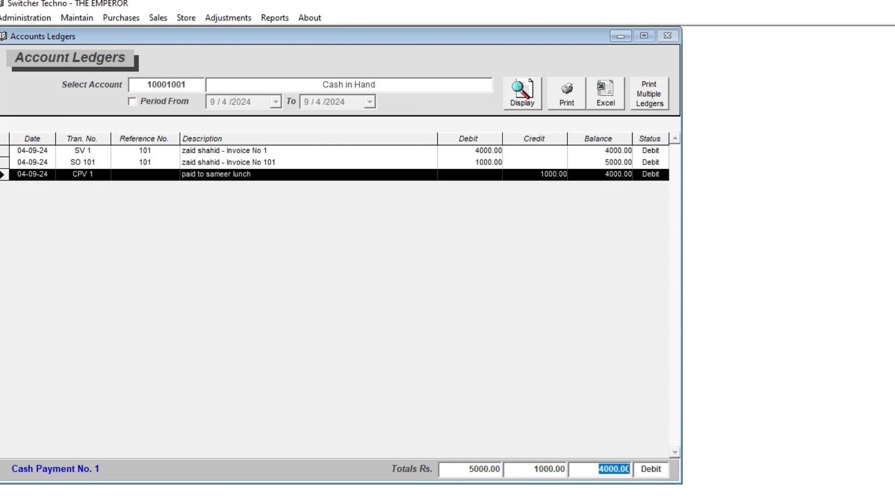
click(667, 36)
click(667, 36)
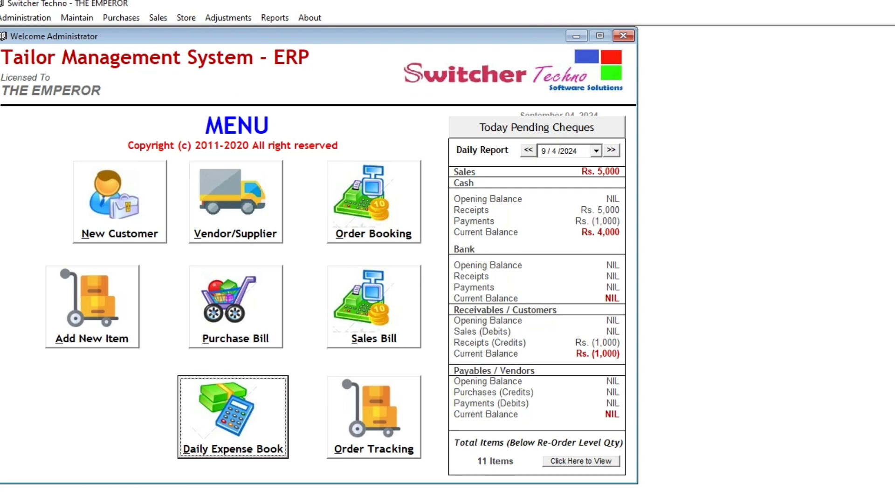
click(275, 18)
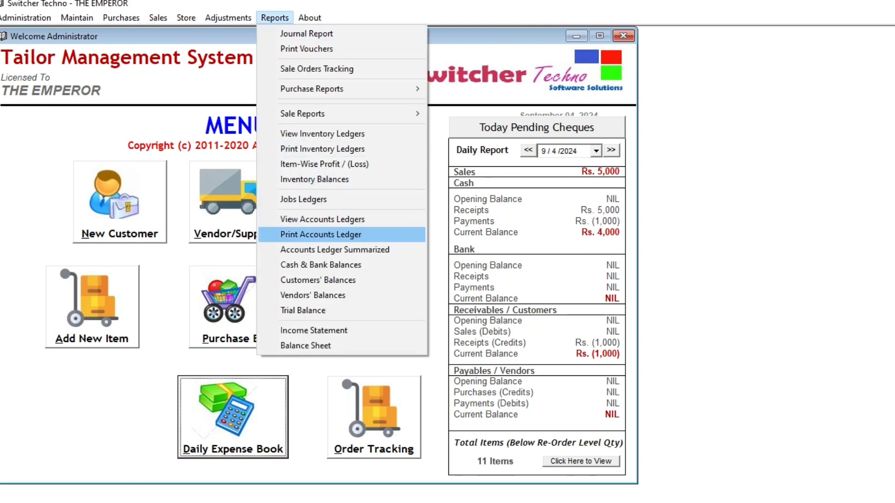
click(315, 179)
click(533, 157)
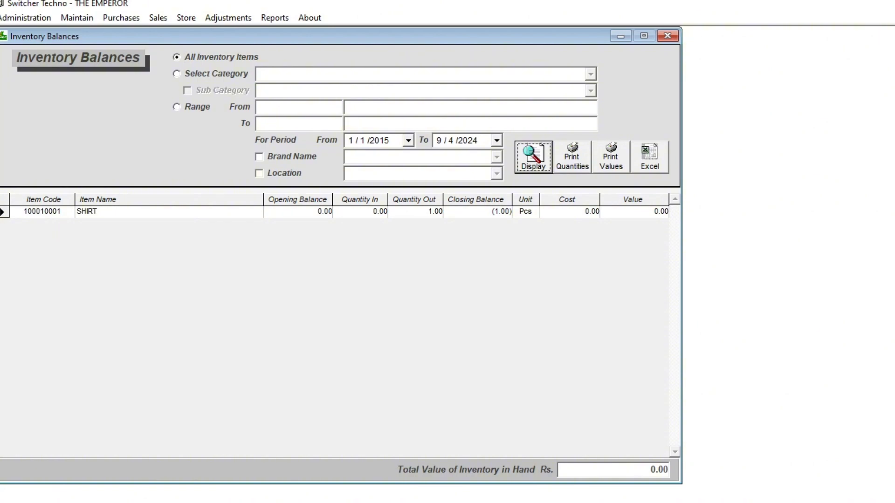
double_click(661, 470)
click(668, 35)
click(274, 18)
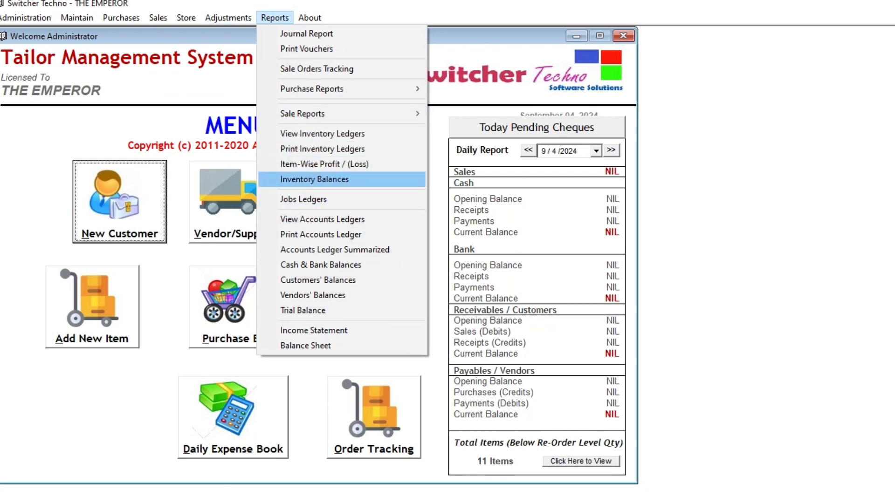
click(324, 164)
click(598, 81)
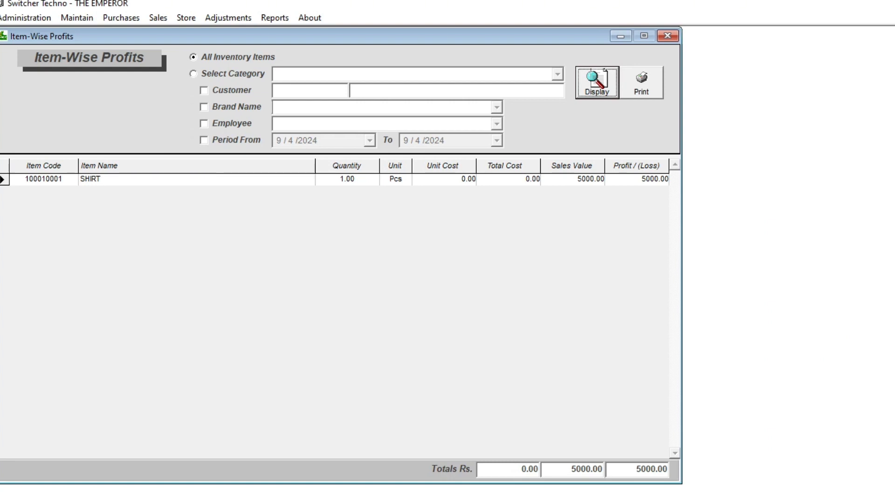
drag(636, 469, 651, 469)
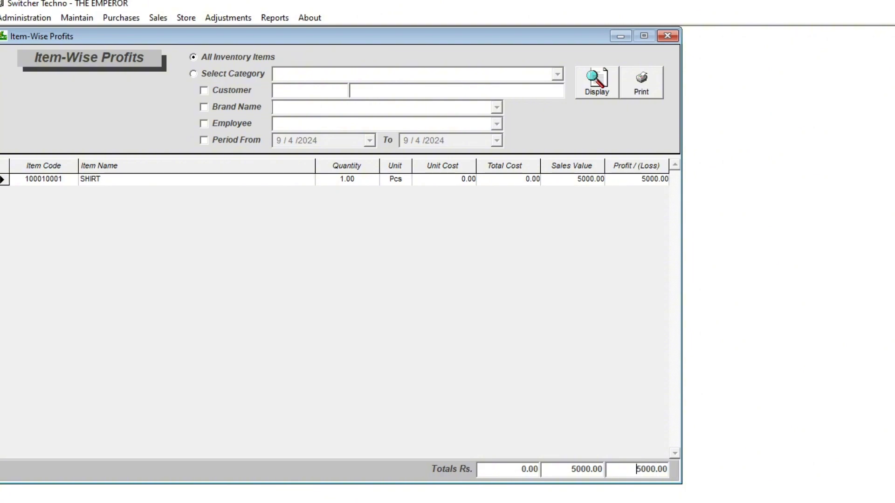
double_click(651, 469)
click(667, 36)
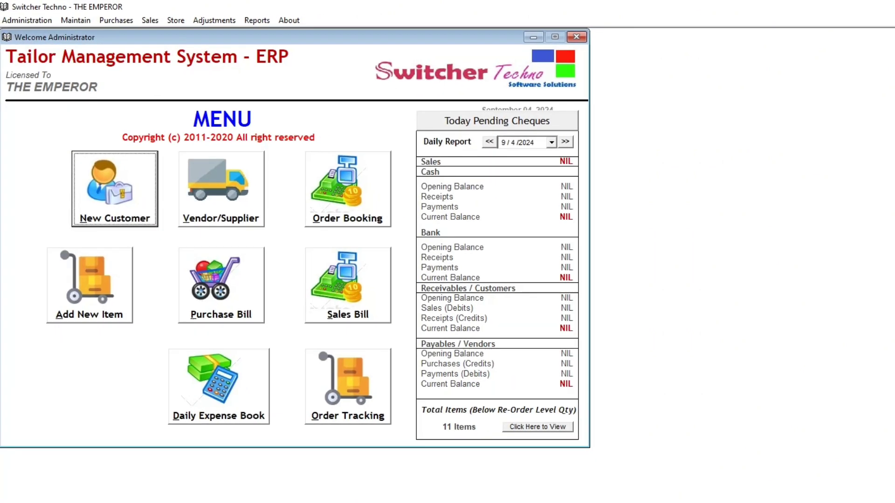